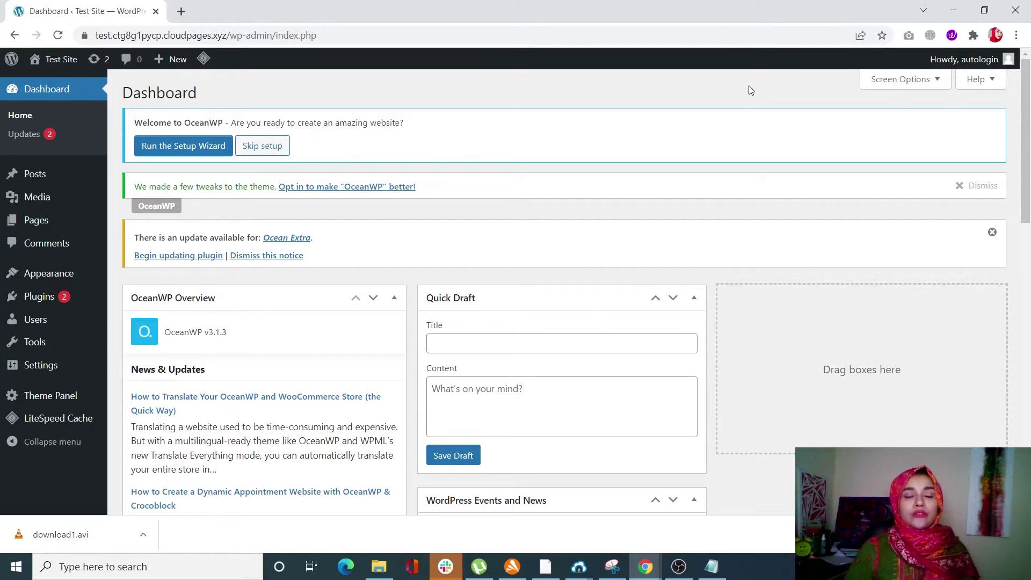
Search the plugin directory for "enhanced media library" among the plugins available to add
mouse_move(35, 217)
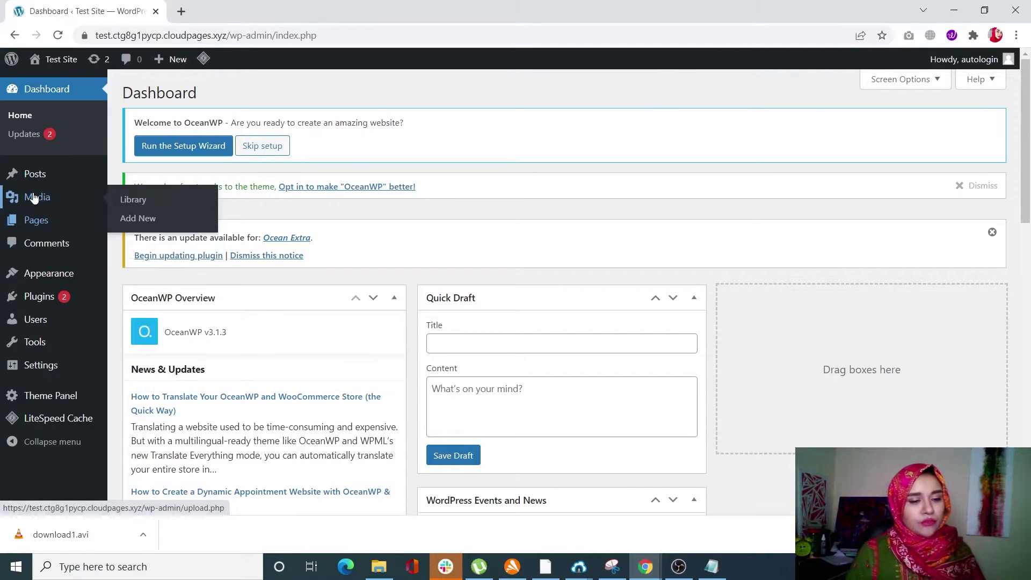
mouse_move(47, 185)
mouse_move(57, 291)
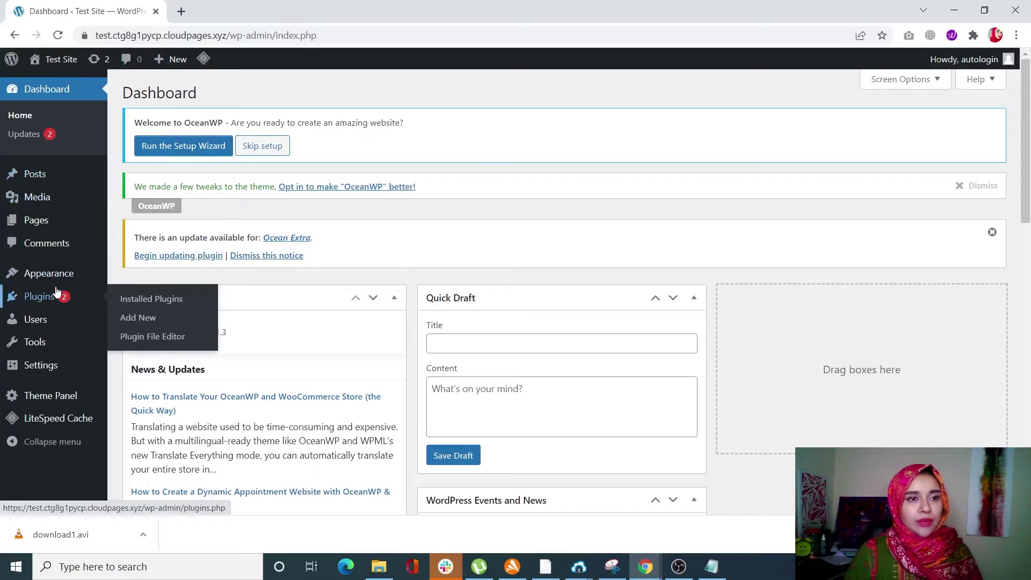
left_click(160, 322)
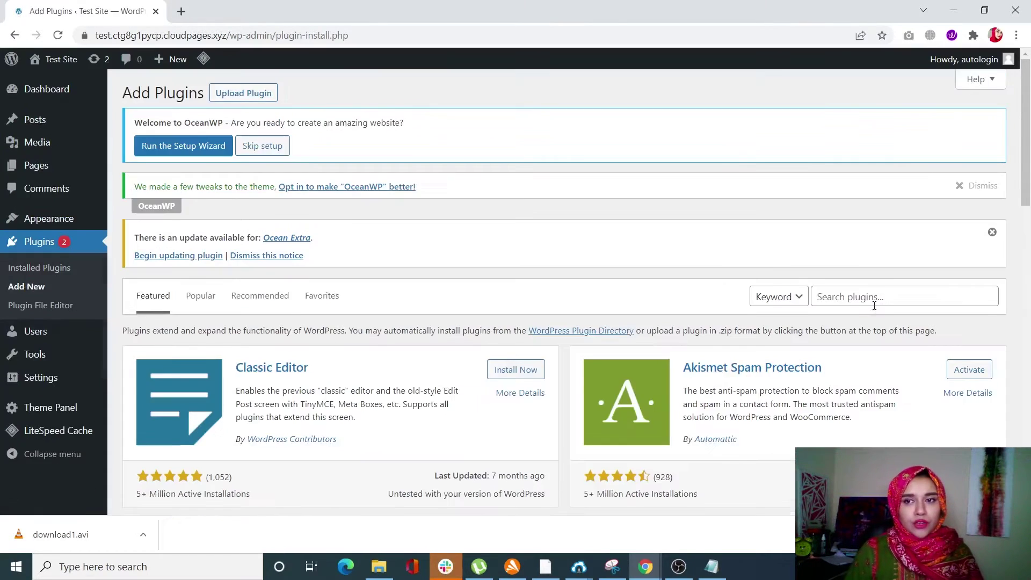
left_click(873, 295)
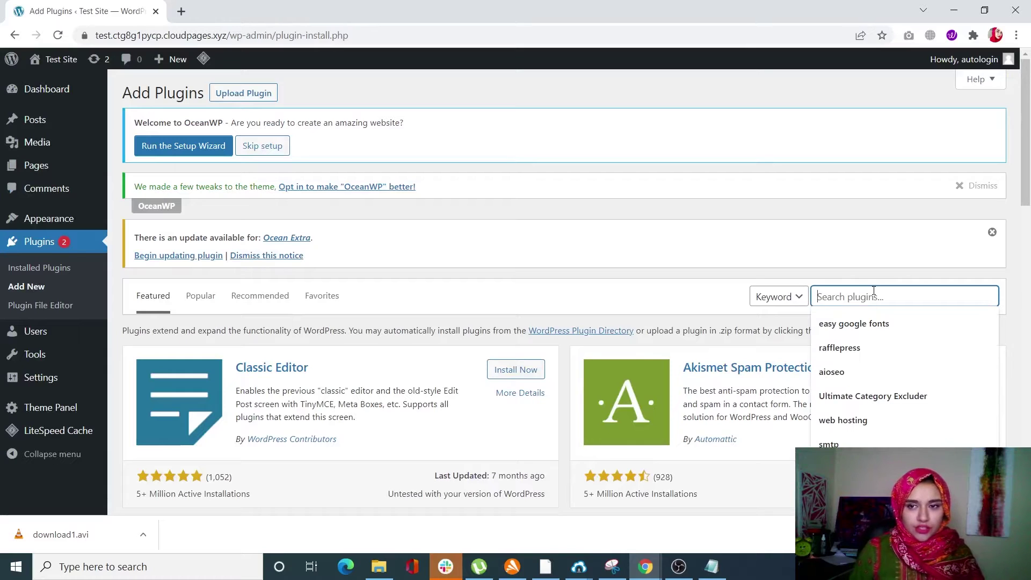
type("enha")
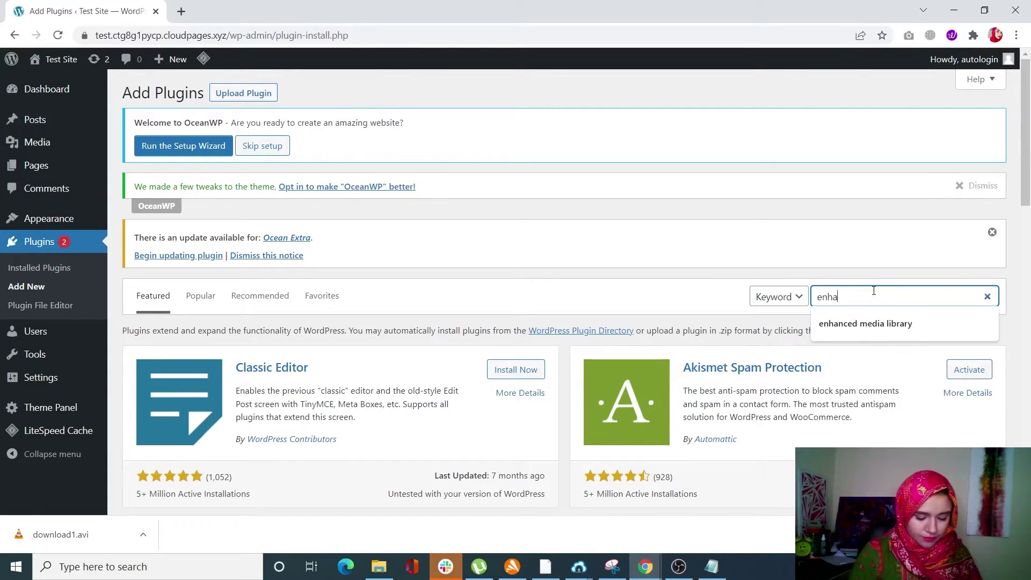
type("nced medi")
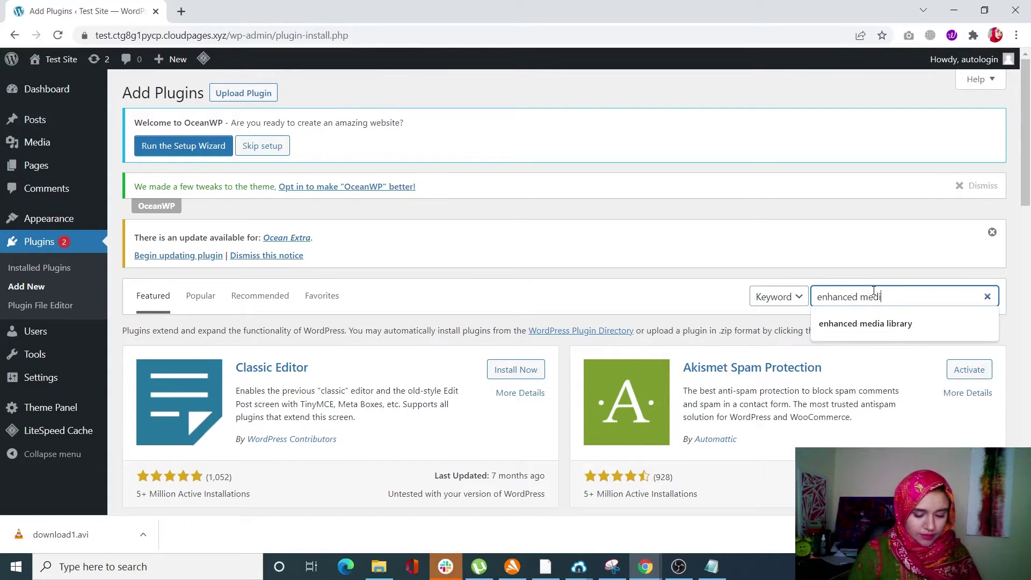
type("a libra")
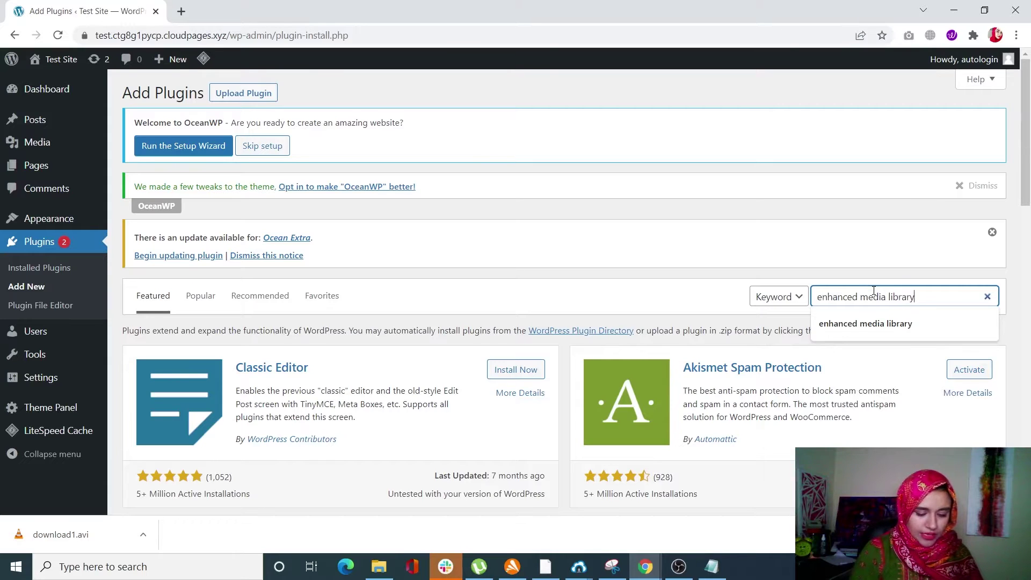
type("ry")
key("Return")
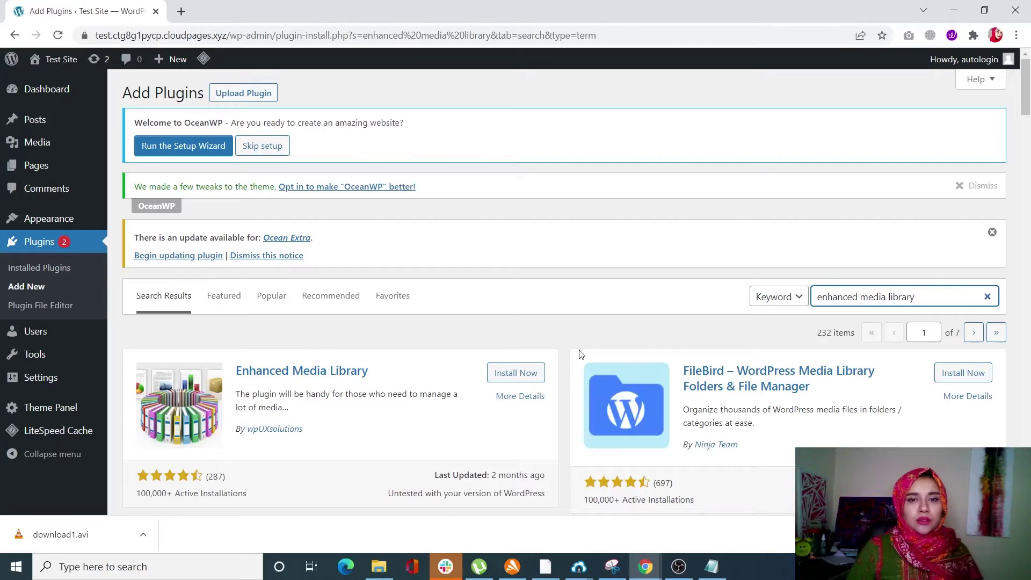
Install and activate the Enhanced Media Library plugin by wpUXsolutions
scroll(243, 426, "down", 2)
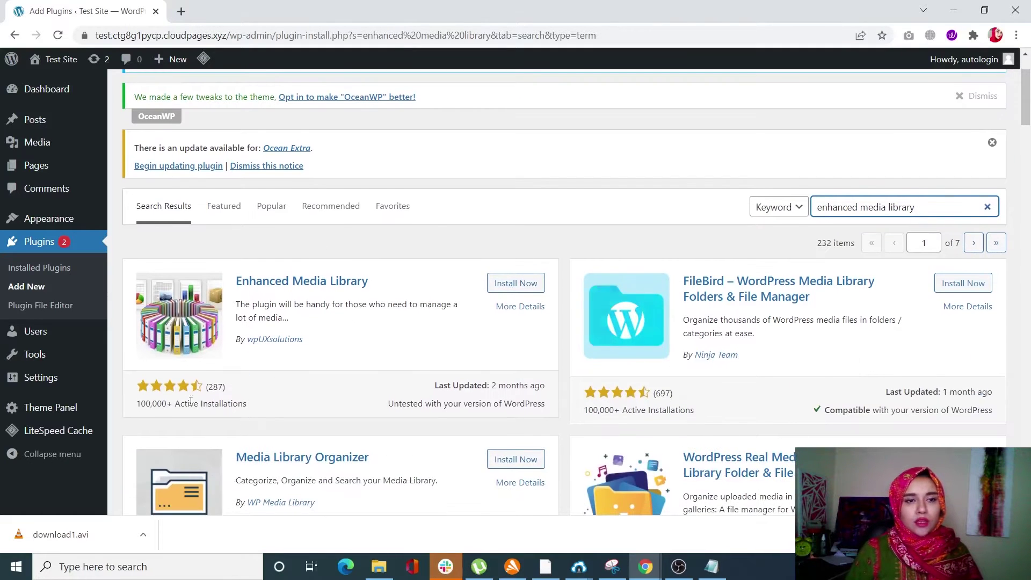
left_click(510, 285)
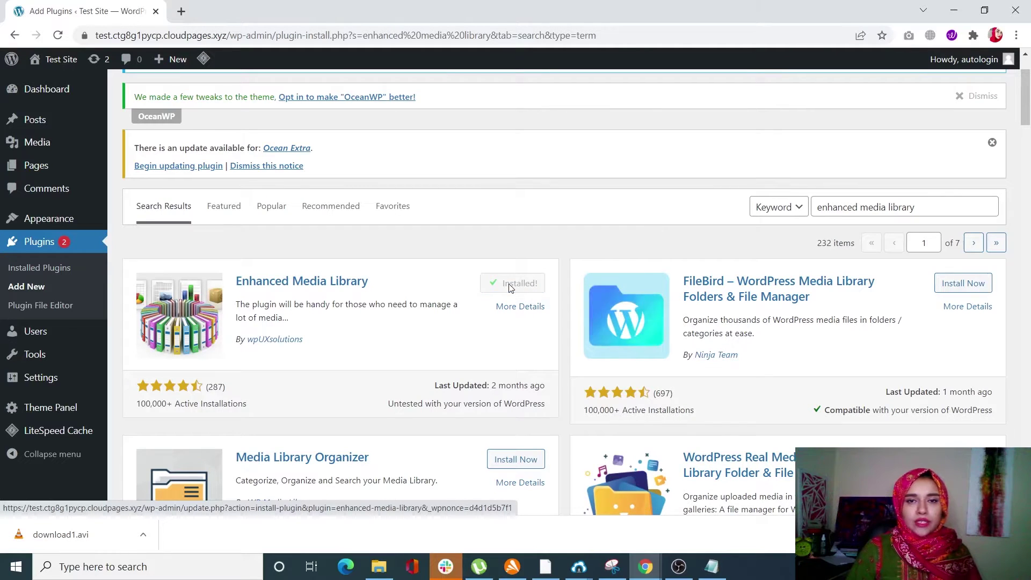
left_click(510, 285)
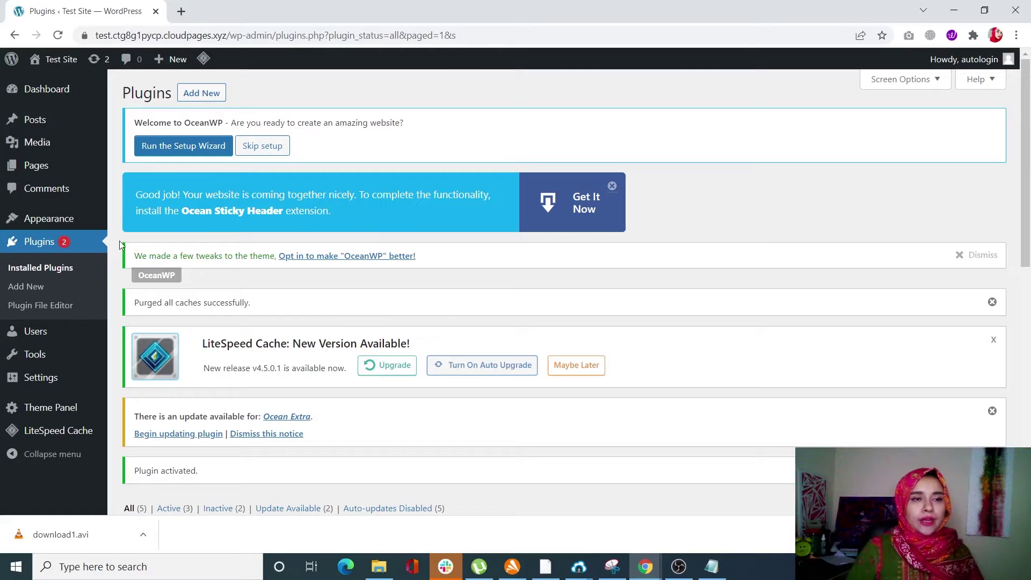
Open the MIME Types page of the site's media settings
mouse_move(112, 356)
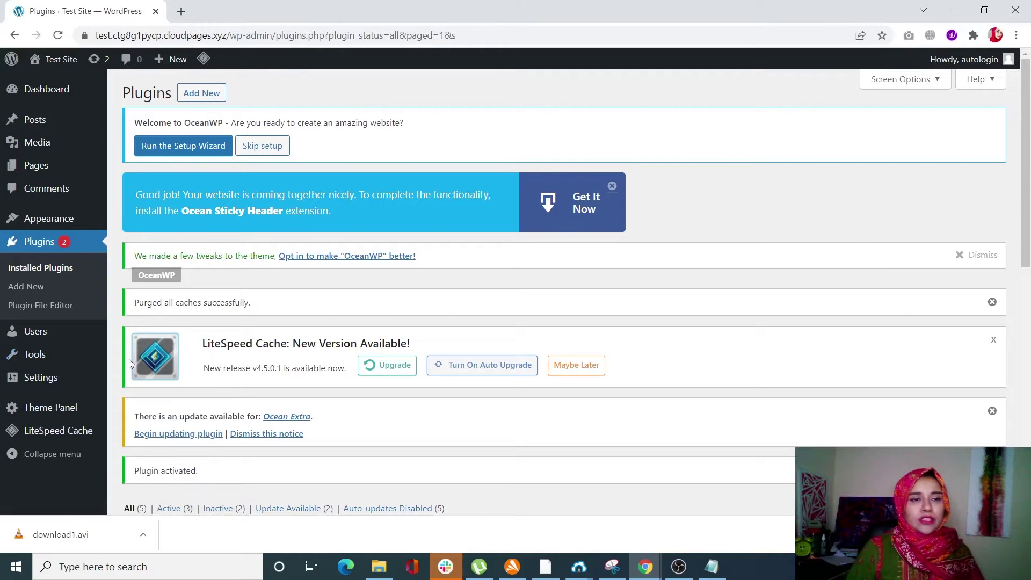
scroll(129, 359, "down", 1)
mouse_move(43, 376)
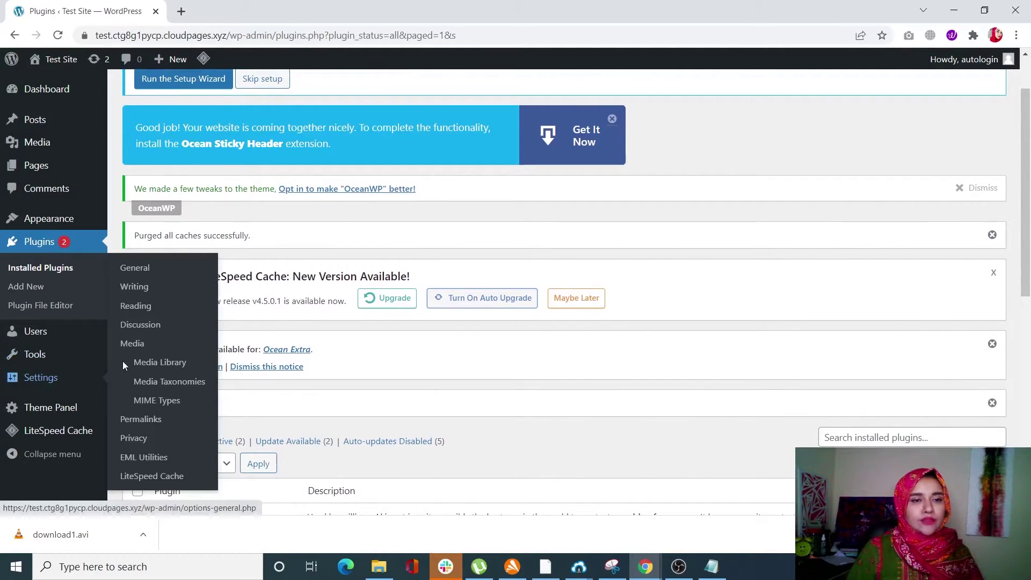
left_click(183, 405)
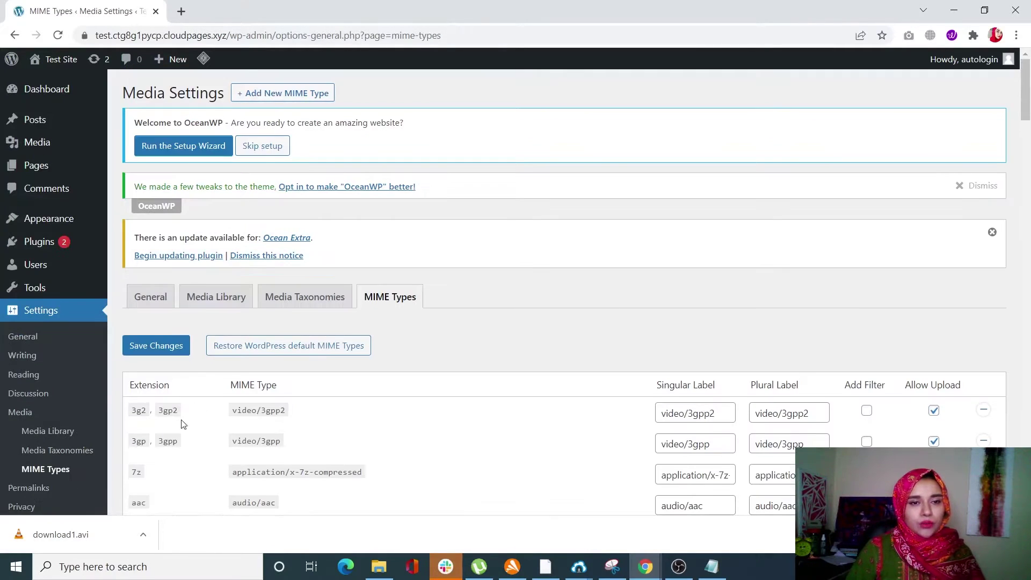
Examine the full list of file extensions, their MIME types and which of them are allowed for upload
scroll(295, 404, "down", 3)
scroll(295, 404, "down", 4)
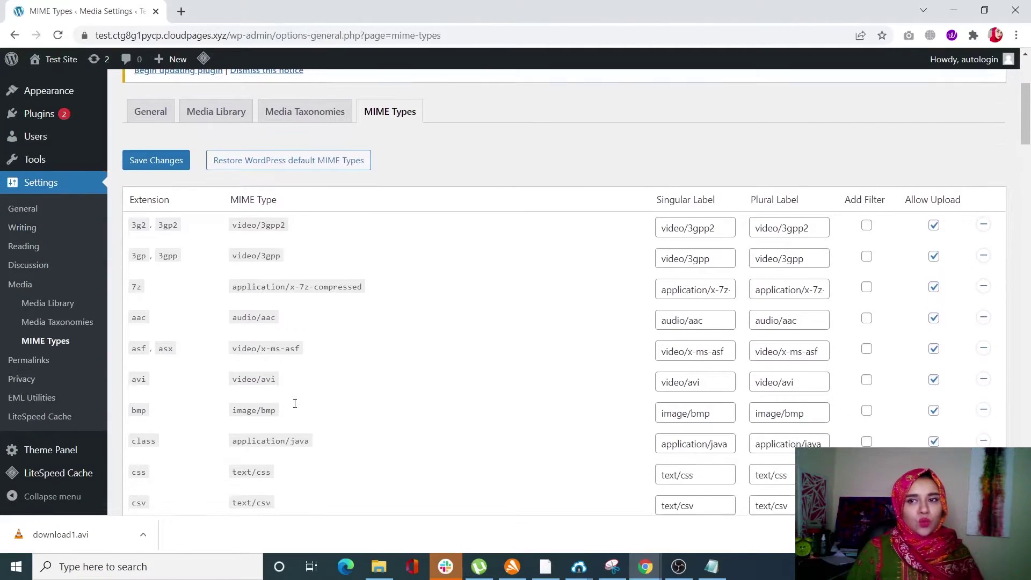
scroll(295, 407, "down", 1)
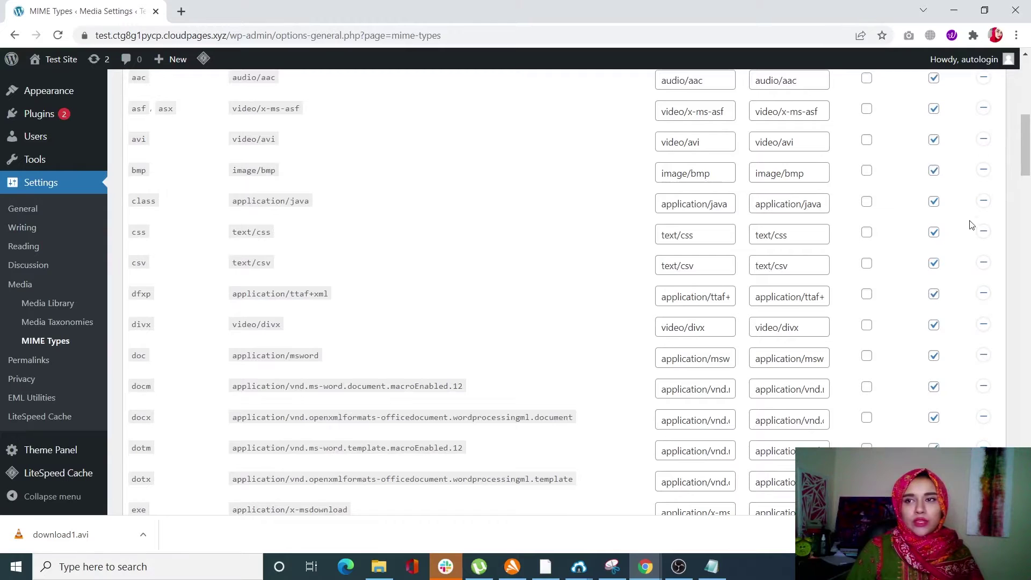
scroll(953, 410, "down", 3)
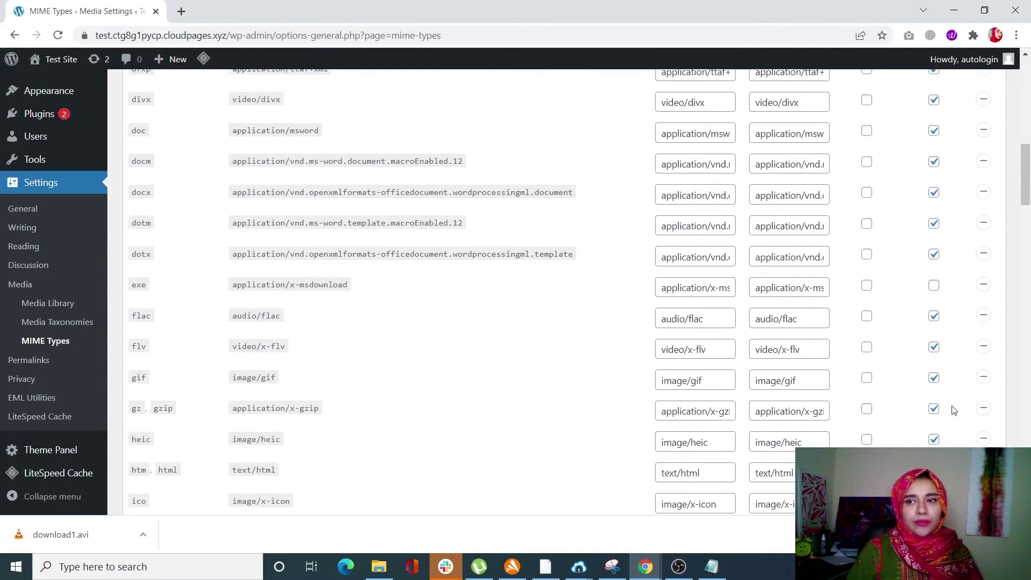
scroll(226, 275, "down", 2)
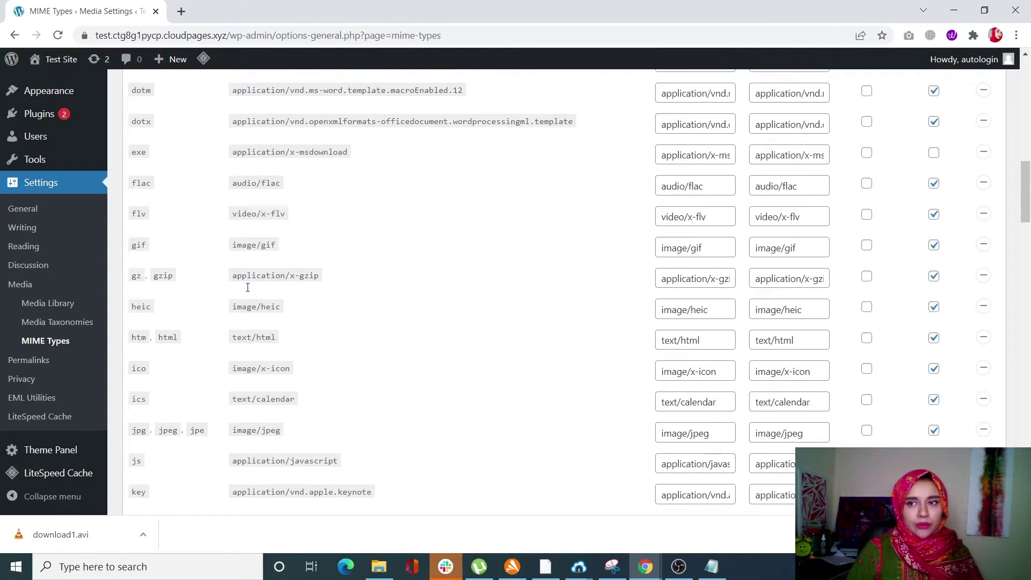
scroll(923, 163, "up", 1)
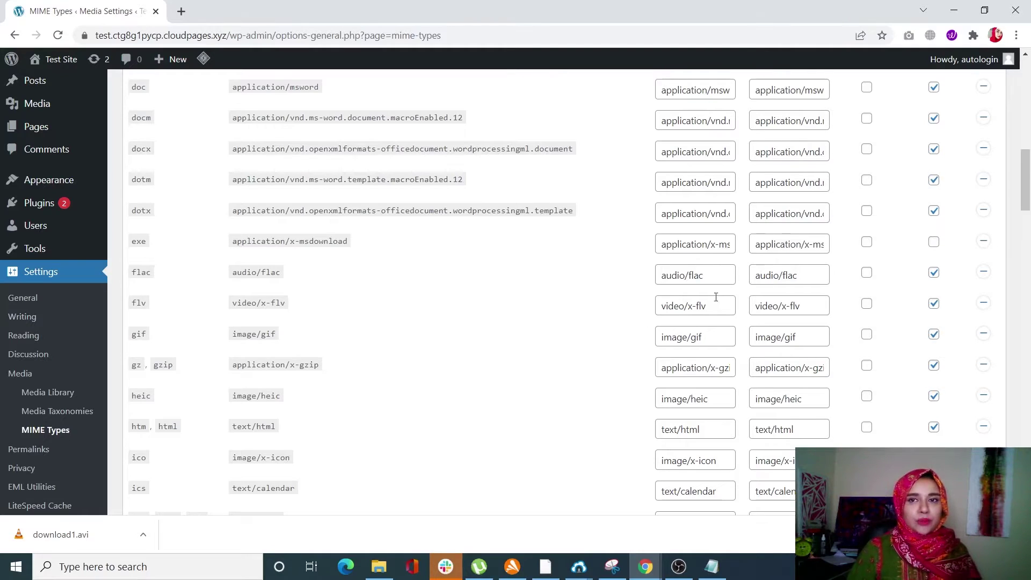
scroll(592, 352, "down", 8)
scroll(591, 354, "down", 15)
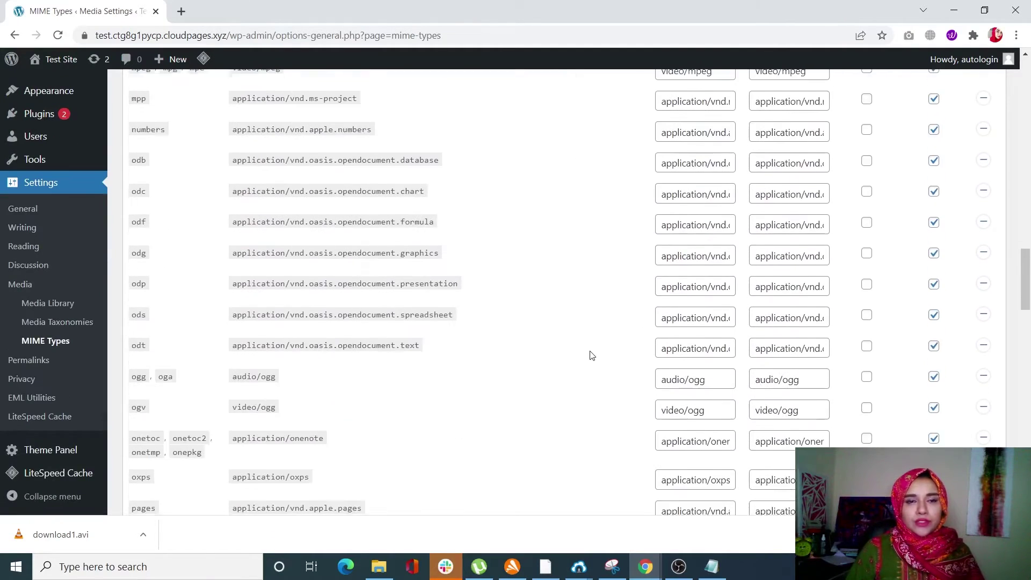
scroll(592, 355, "down", 20)
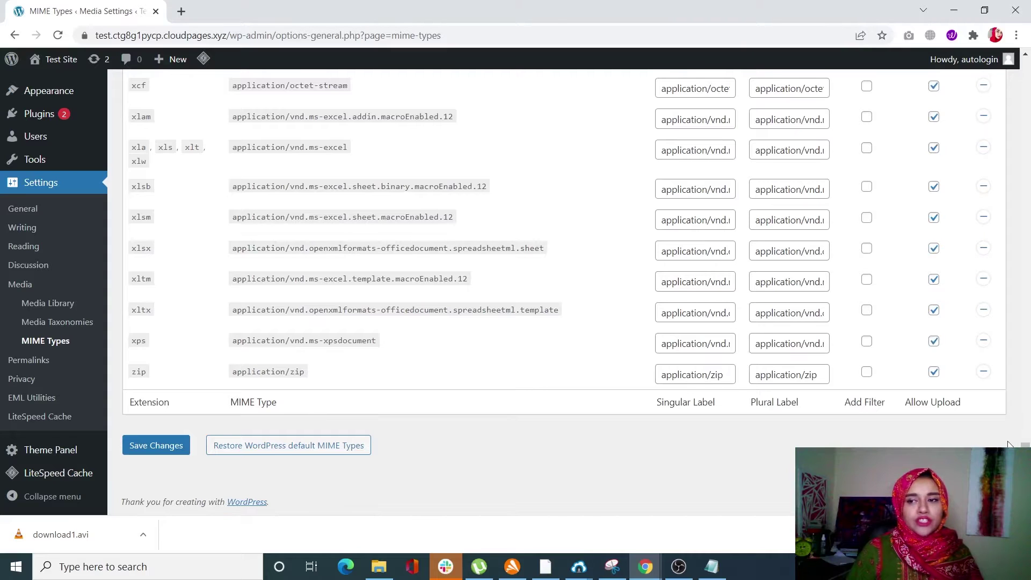
left_click_drag(1026, 446, 1028, 65)
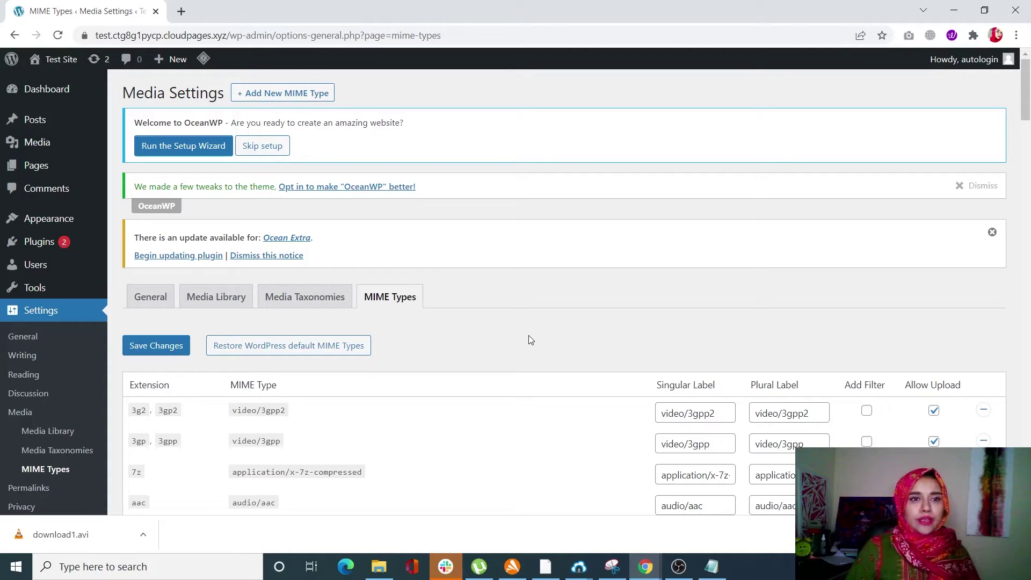
scroll(515, 357, "down", 1)
scroll(516, 360, "up", 1)
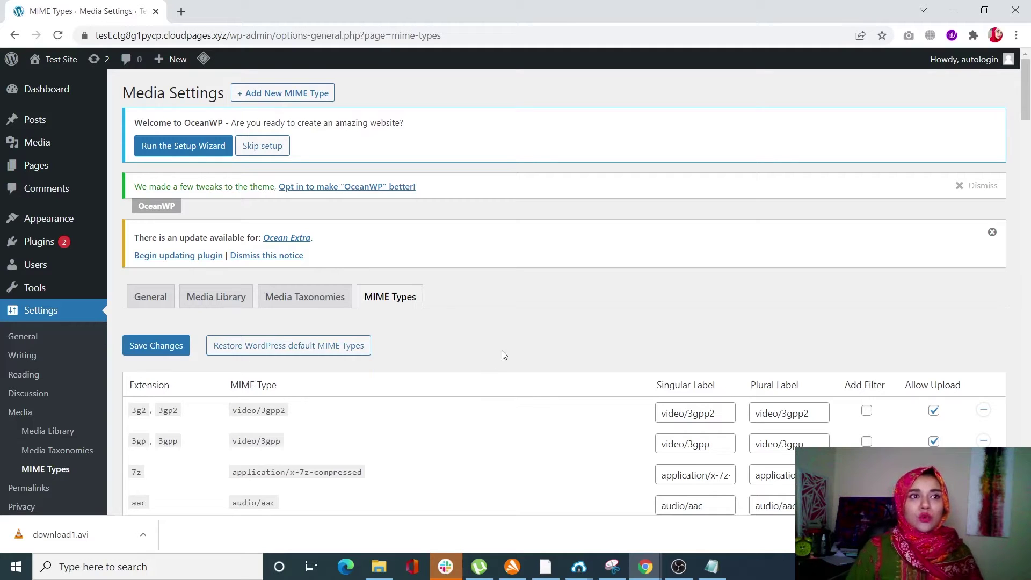
Return to adding plugins and search the directory for "file manager"
left_click(45, 91)
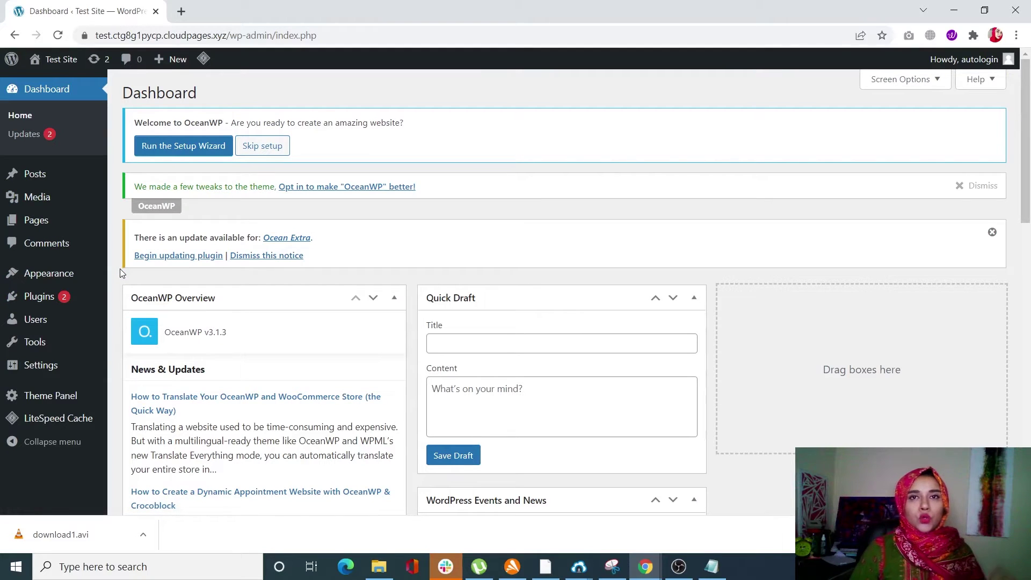
mouse_move(59, 307)
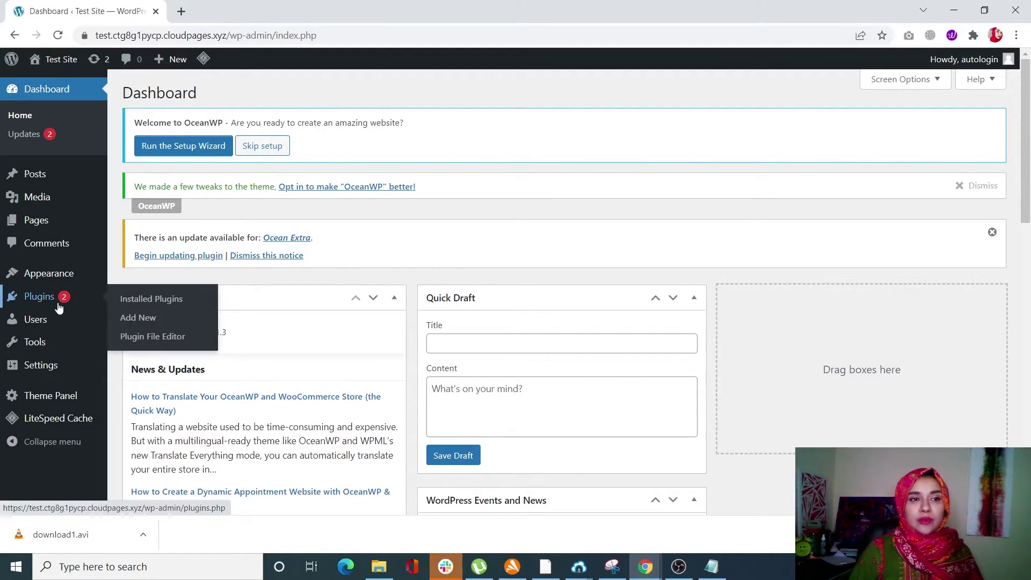
left_click(145, 319)
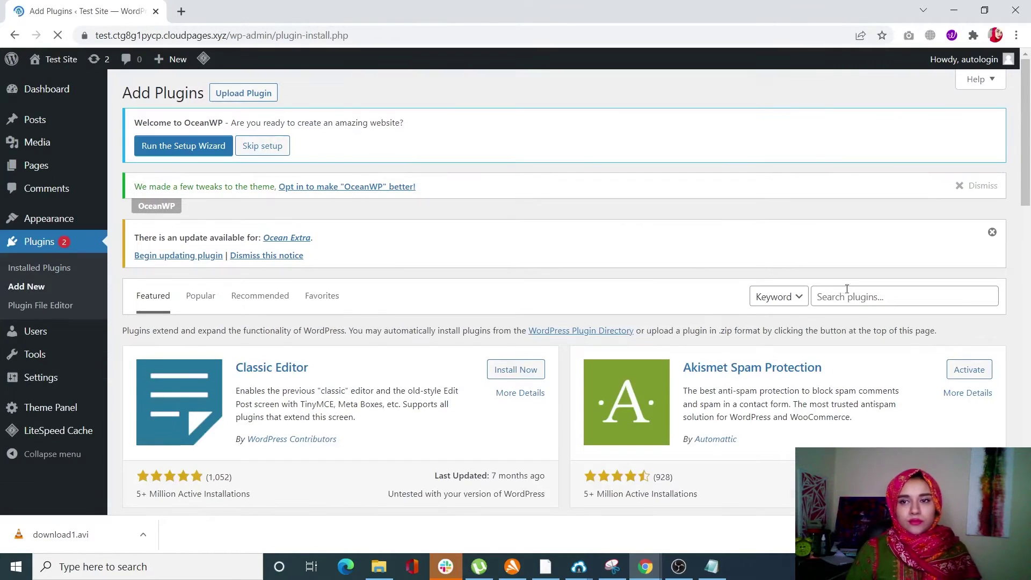
left_click(847, 290)
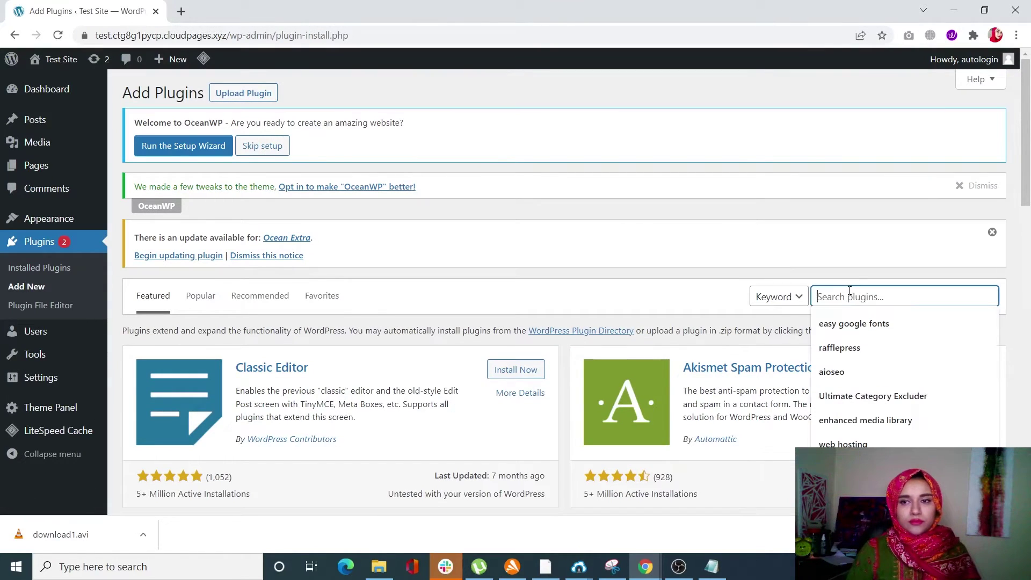
type("fil")
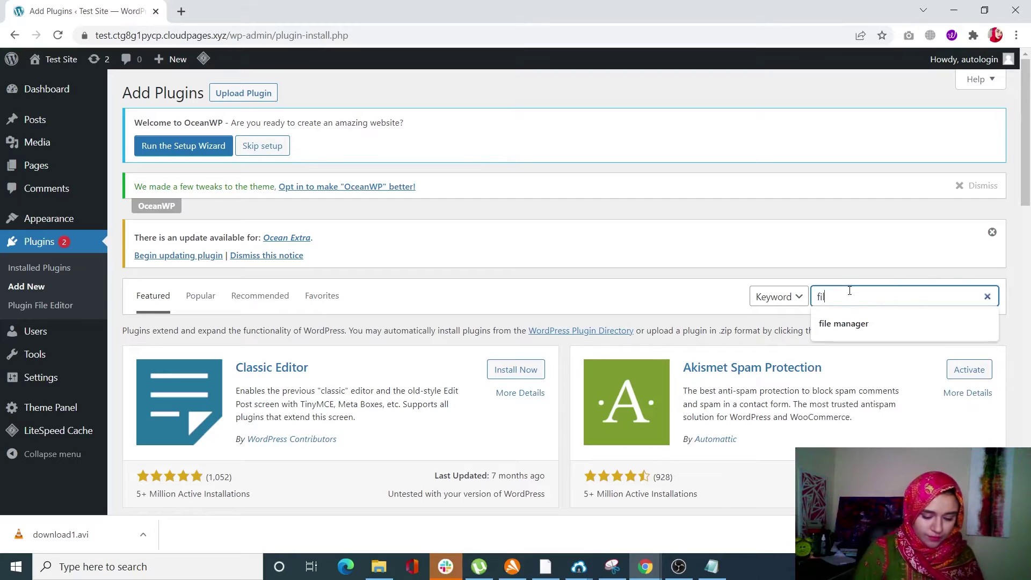
type("emanager")
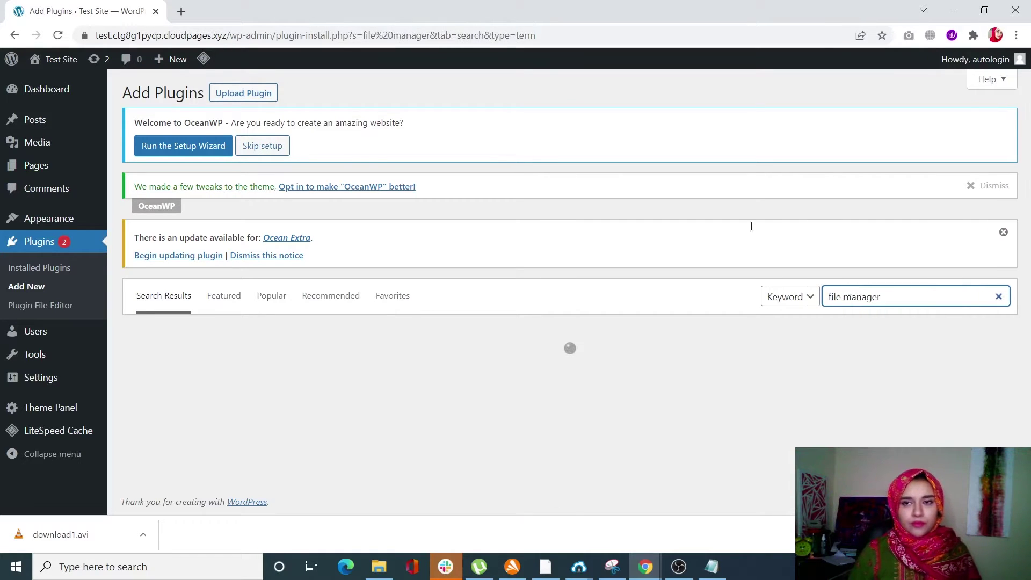
Install and activate the File Manager plugin by mndpsingh287
scroll(377, 389, "down", 1)
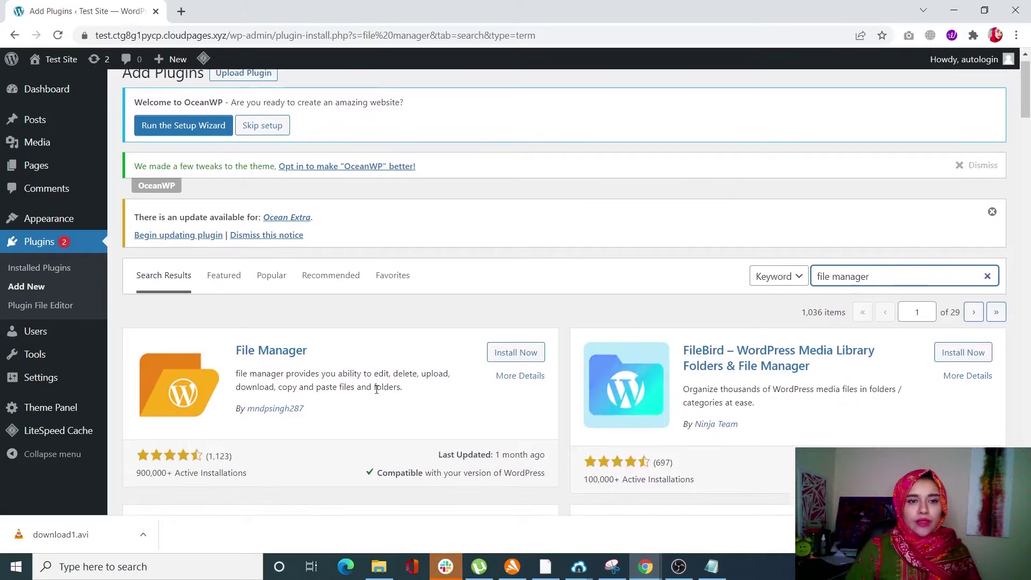
scroll(376, 389, "down", 1)
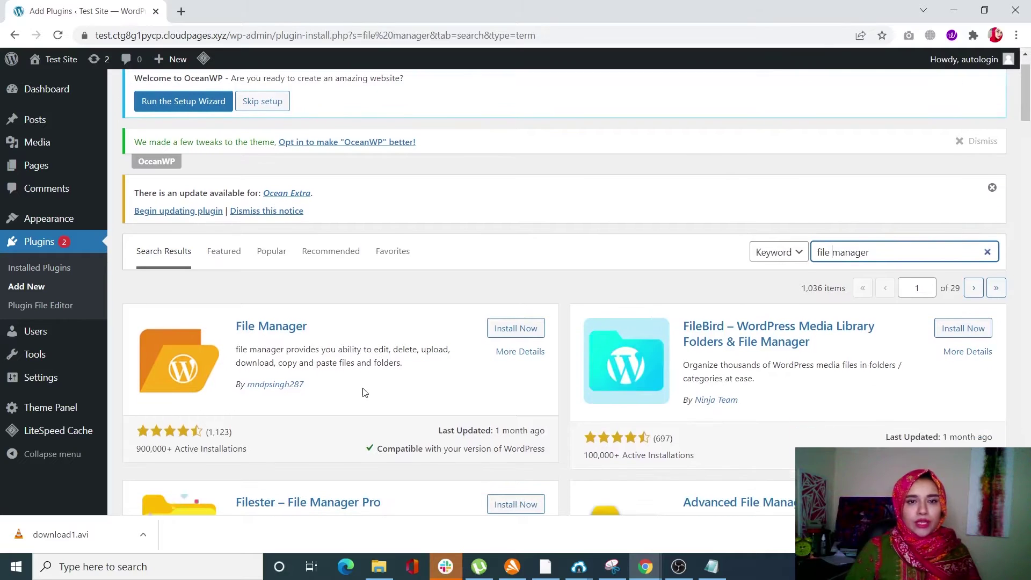
left_click(512, 339)
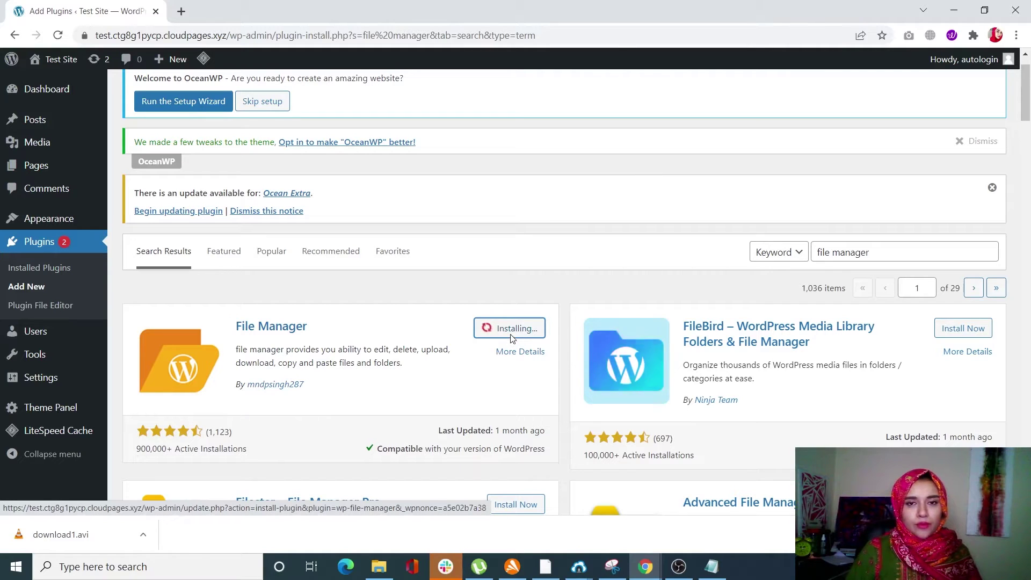
left_click(514, 334)
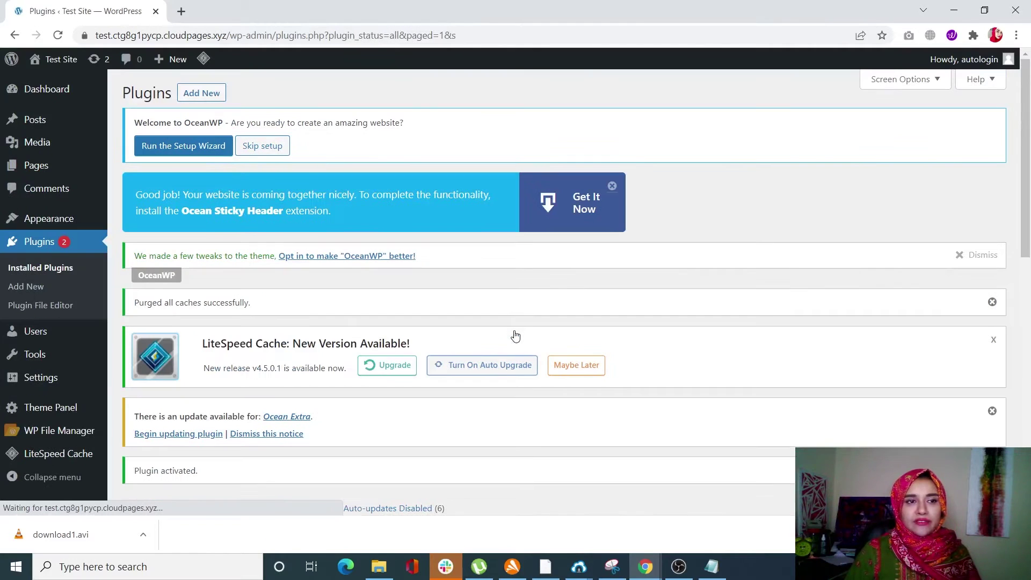
Open the WP File Manager page to browse the site's files
mouse_move(56, 430)
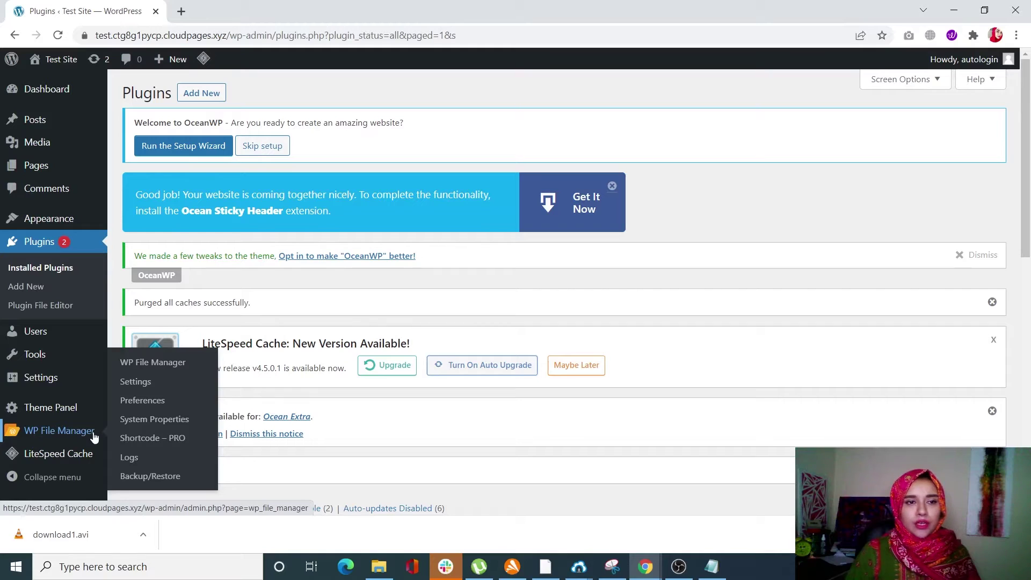
left_click(150, 368)
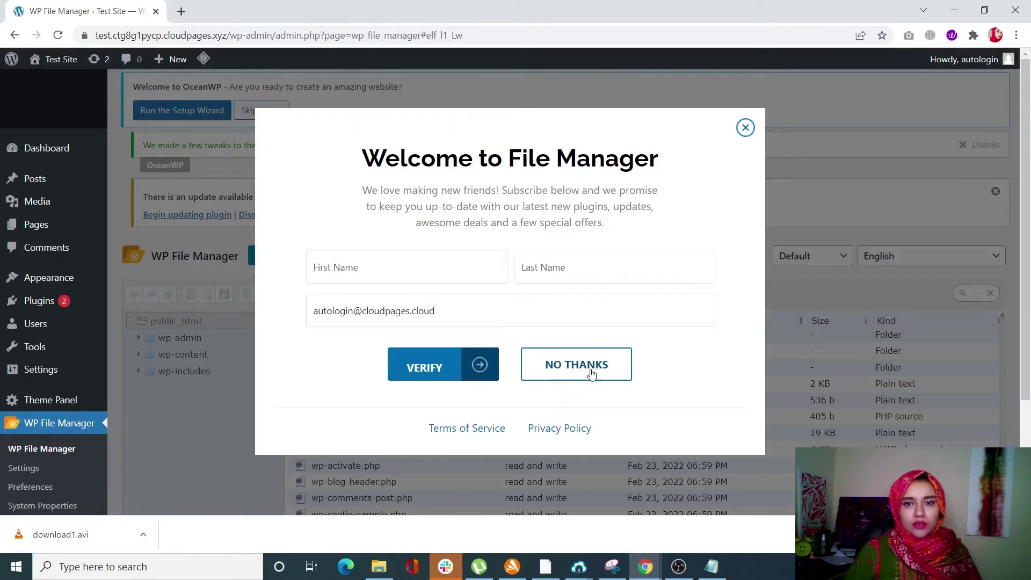
Decline the File Manager newsletter subscription to get to the site's file list
left_click(592, 373)
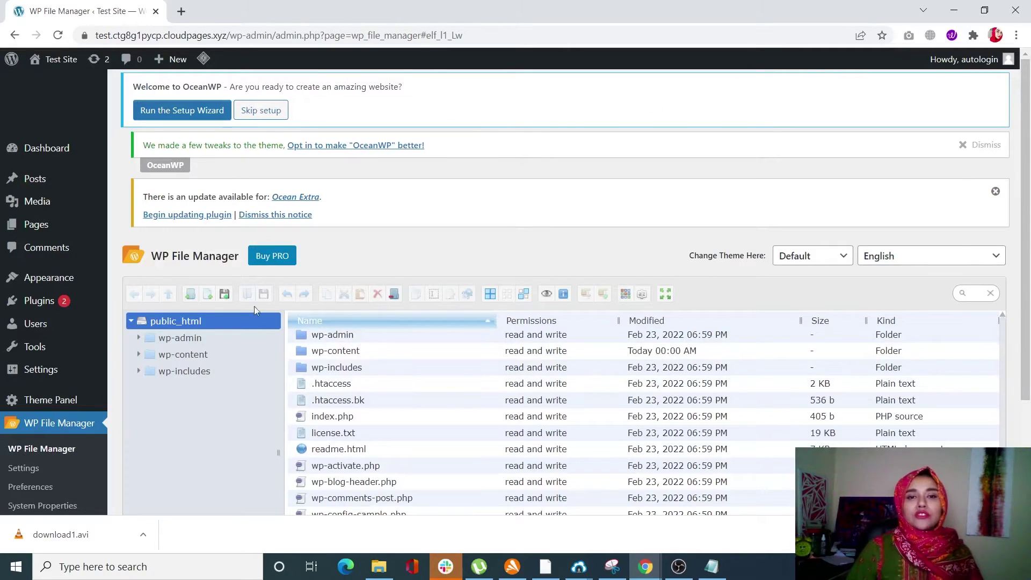
scroll(356, 368, "down", 1)
scroll(356, 376, "up", 1)
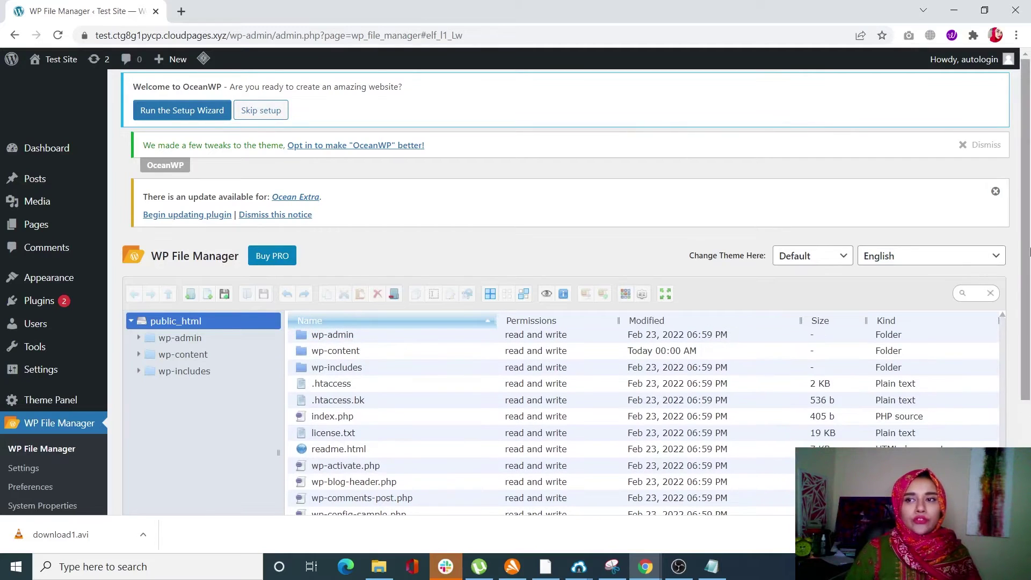
Open wp-config.php from the public_html folder in the code editor
scroll(1026, 297, "down", 2)
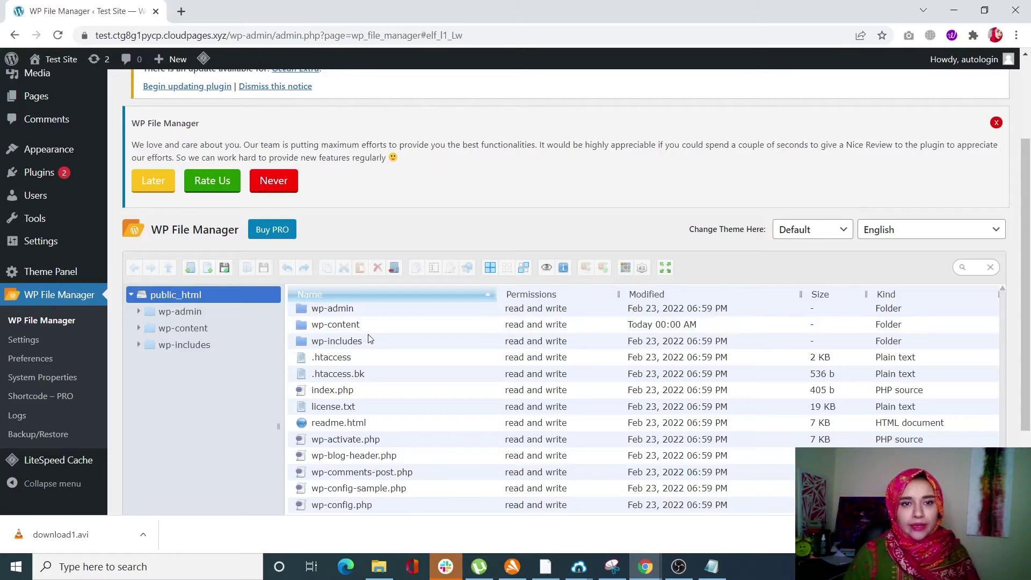
scroll(367, 374, "down", 1)
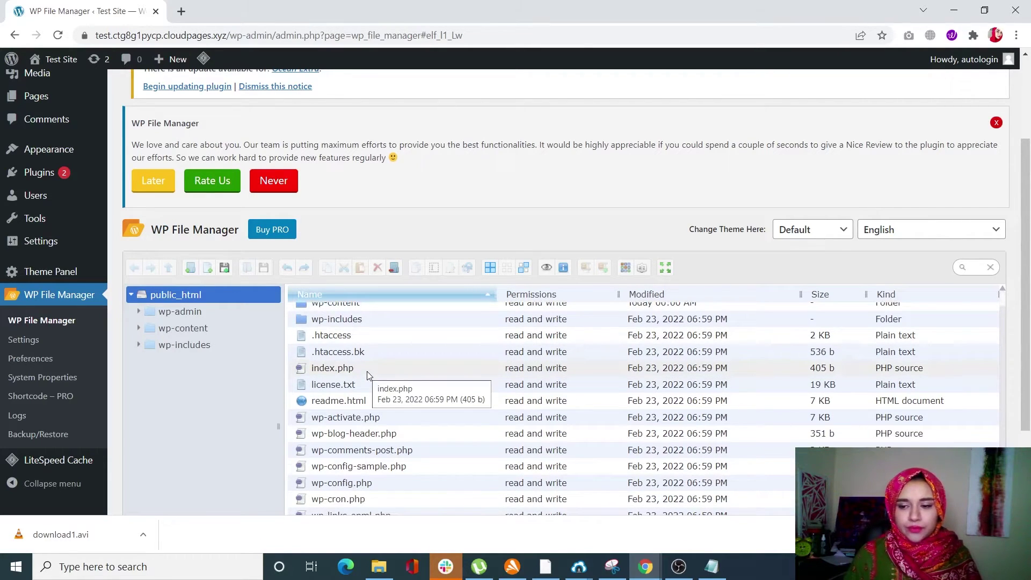
scroll(368, 374, "down", 3)
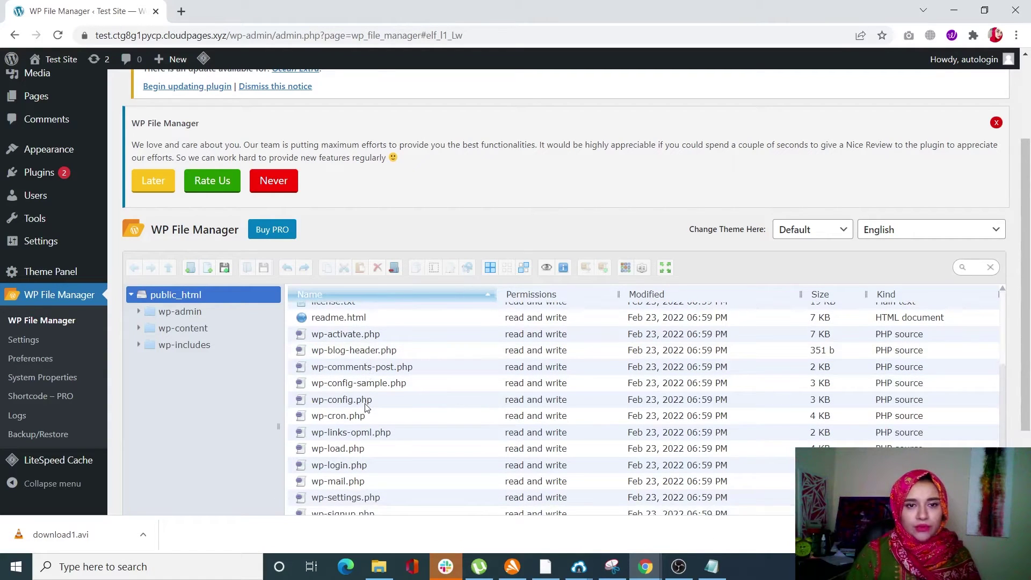
left_click(364, 404)
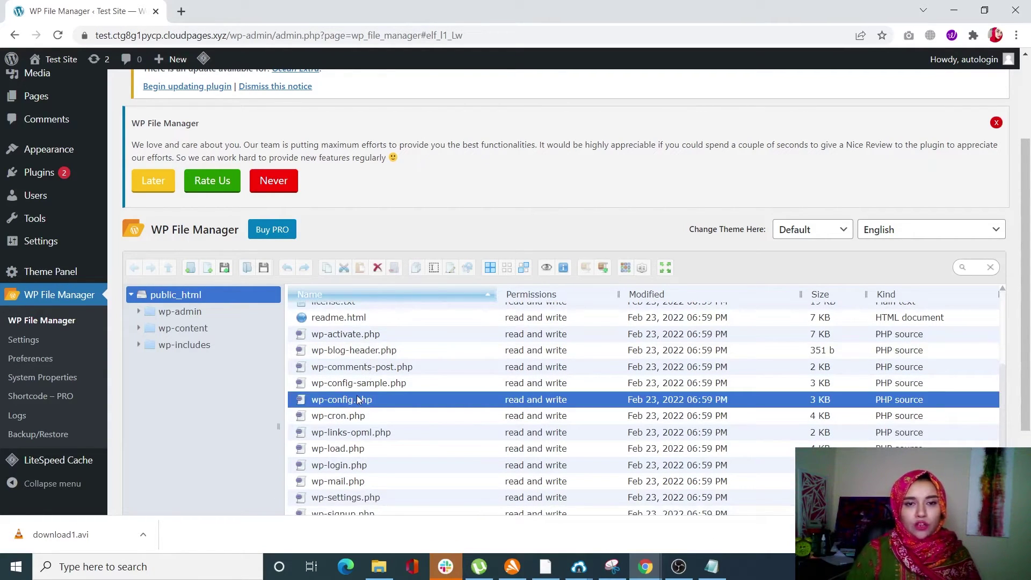
right_click(358, 407)
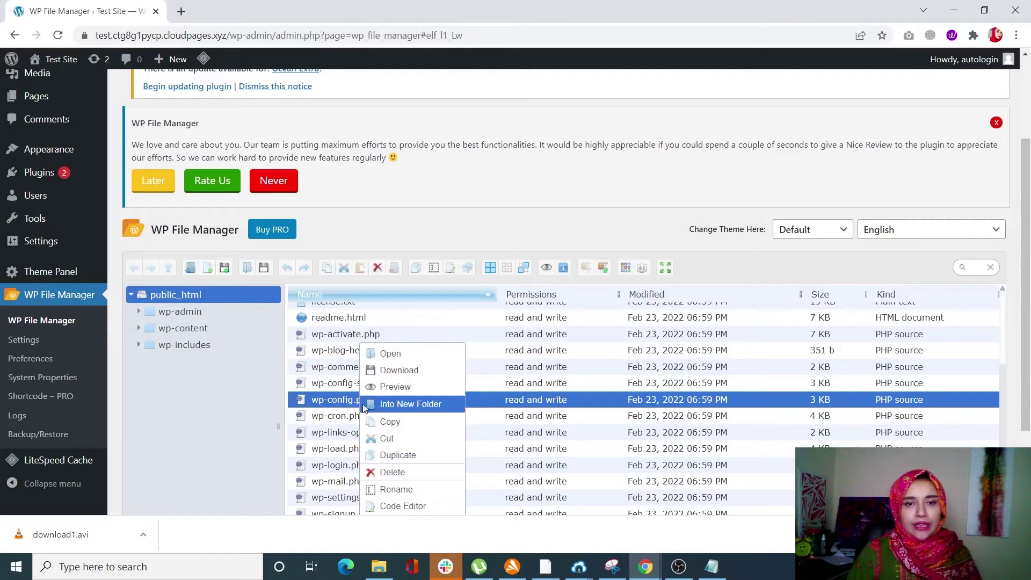
scroll(433, 448, "down", 1)
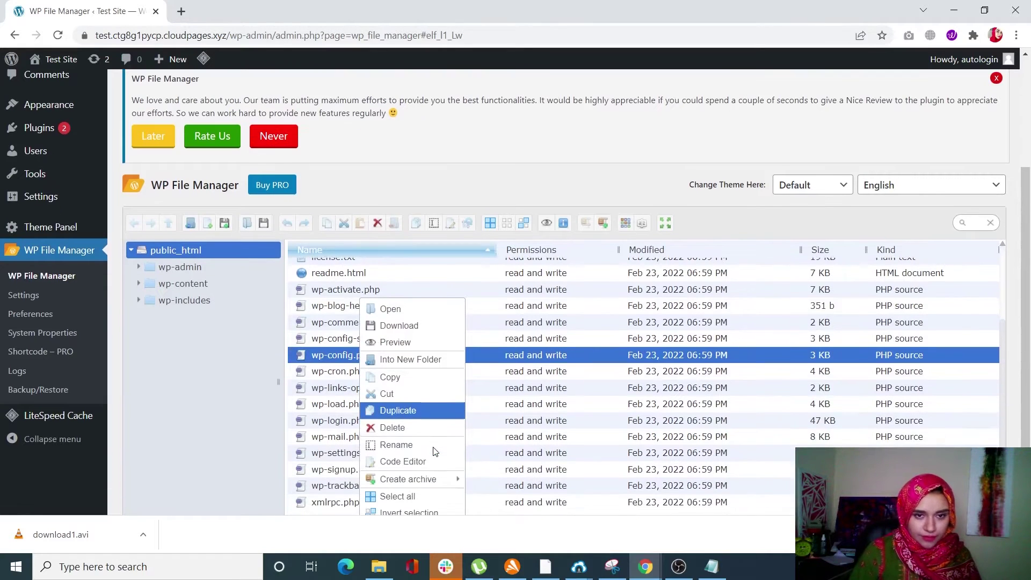
left_click(429, 463)
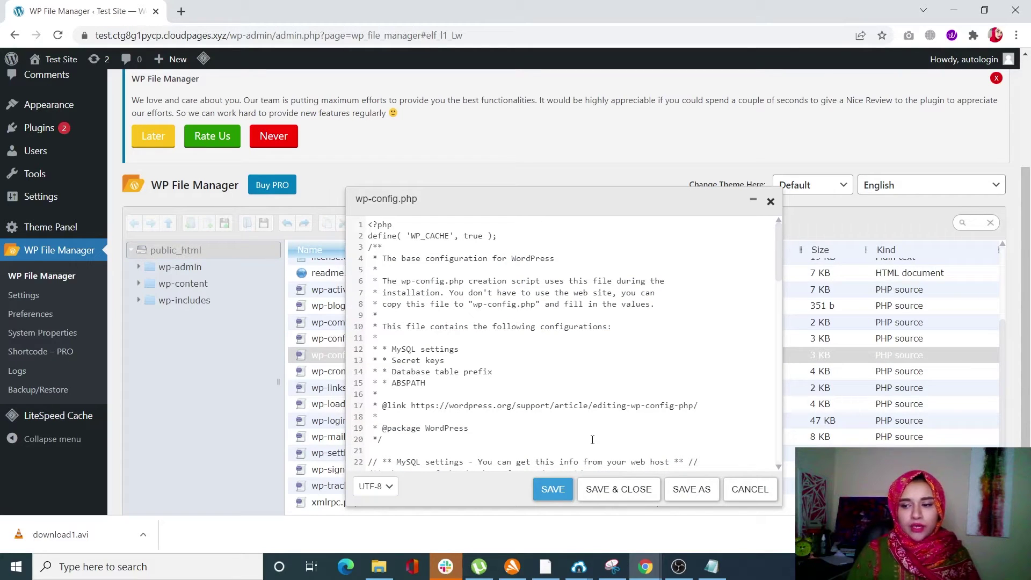
Insert define ('Allow_unfiltered_uploads',true); below the "stop editing" comment in wp-config.php, and close the file without saving
scroll(576, 417, "down", 8)
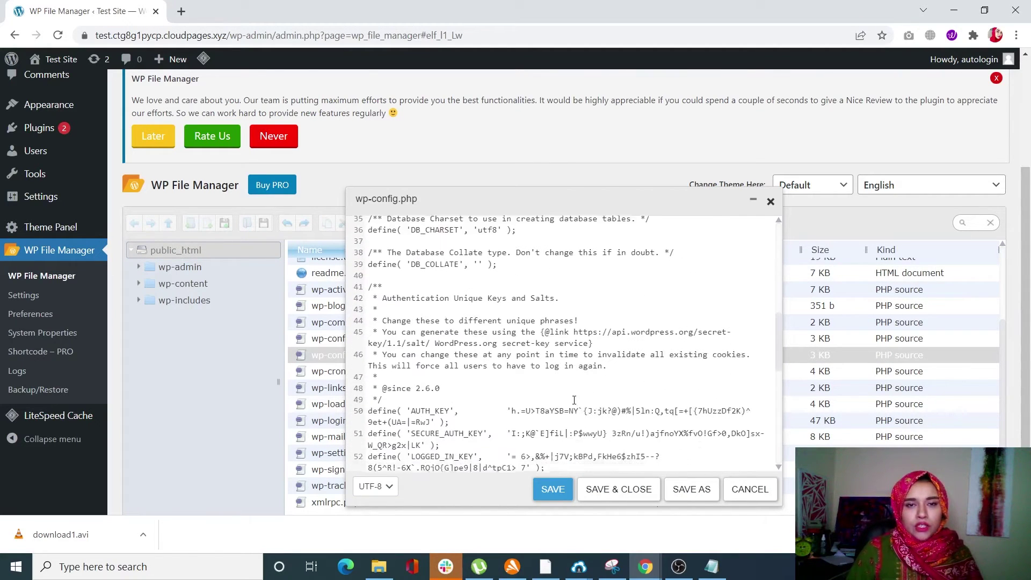
scroll(575, 400, "down", 3)
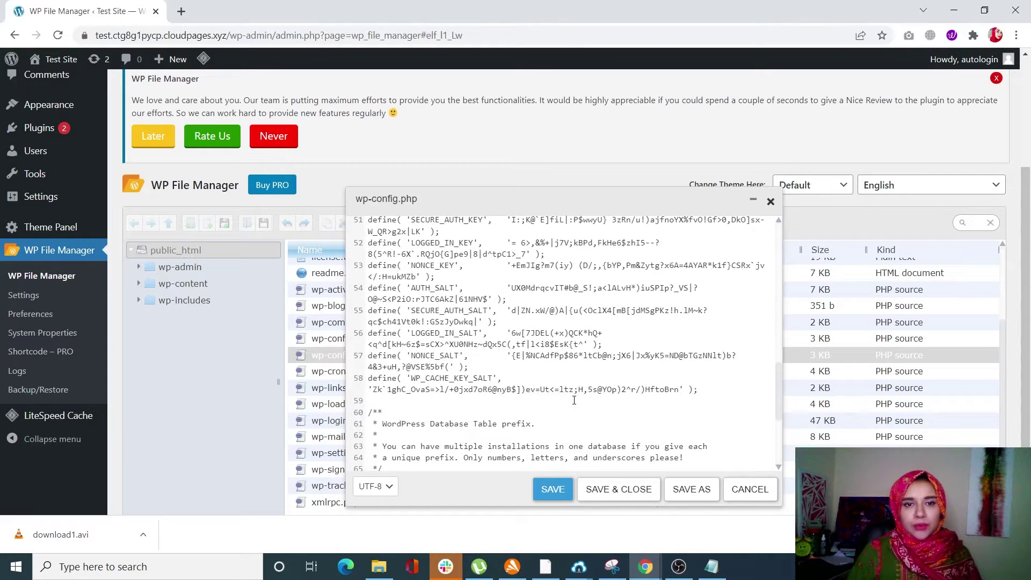
scroll(574, 400, "down", 4)
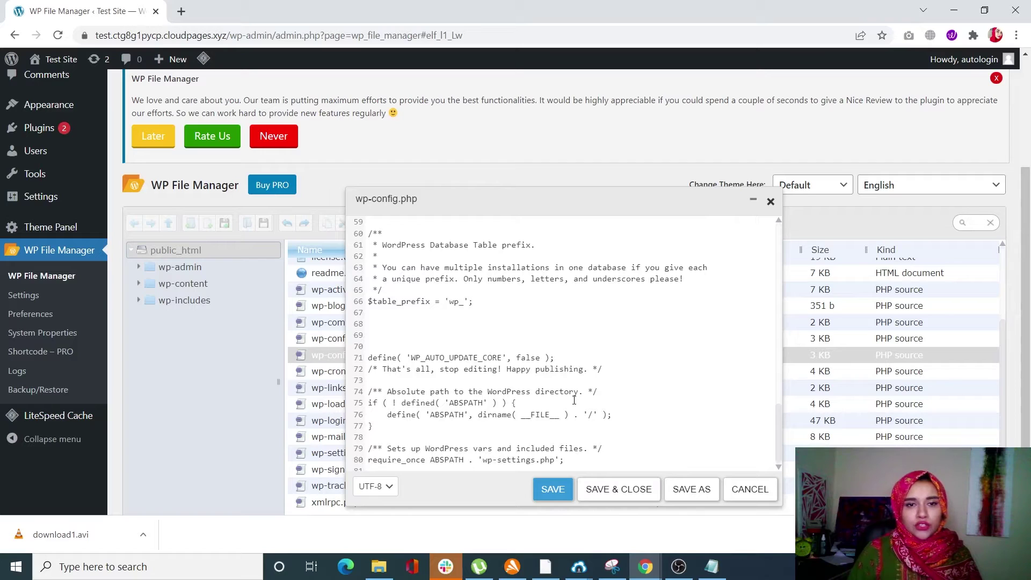
left_click(425, 378)
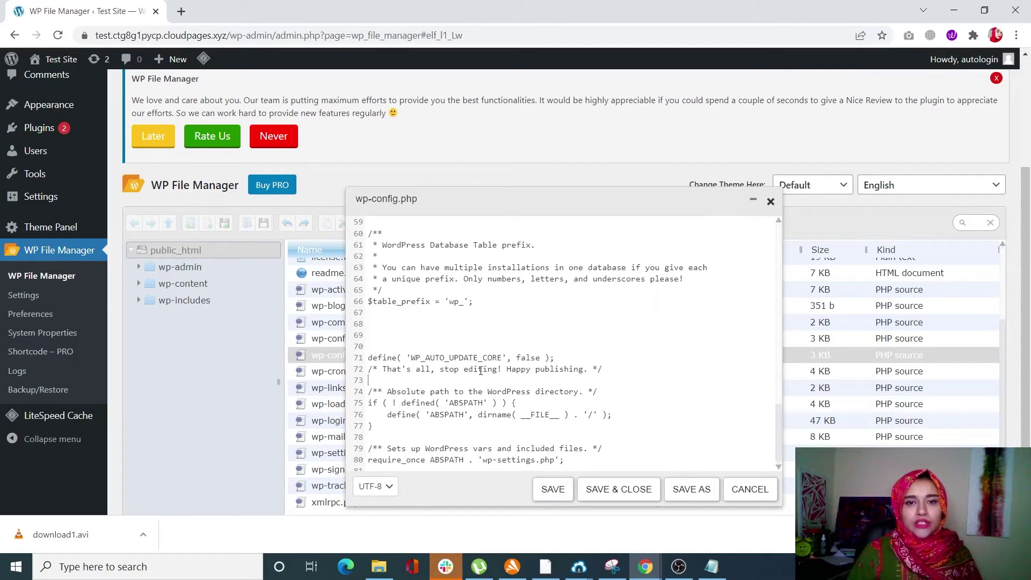
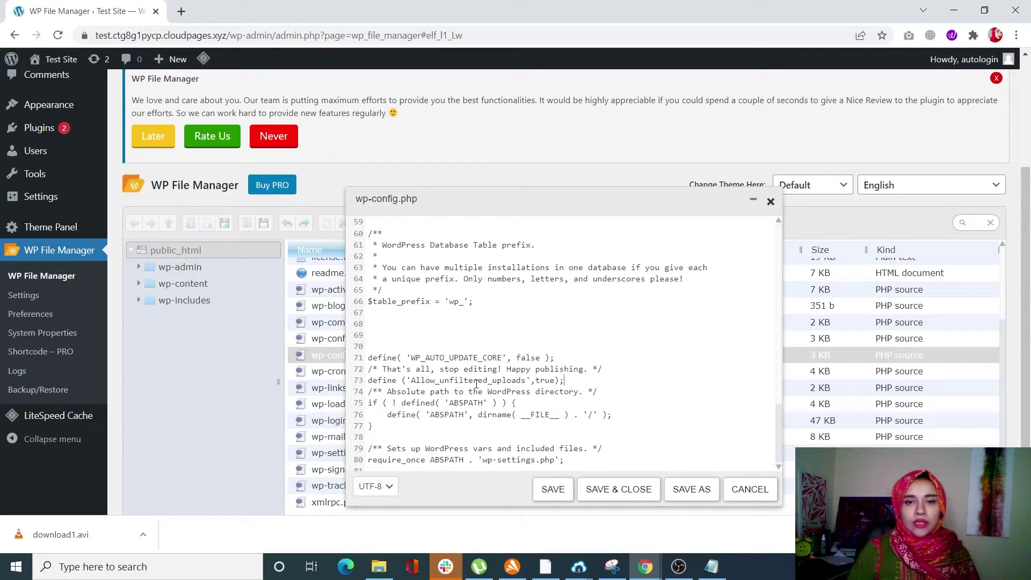
left_click(752, 489)
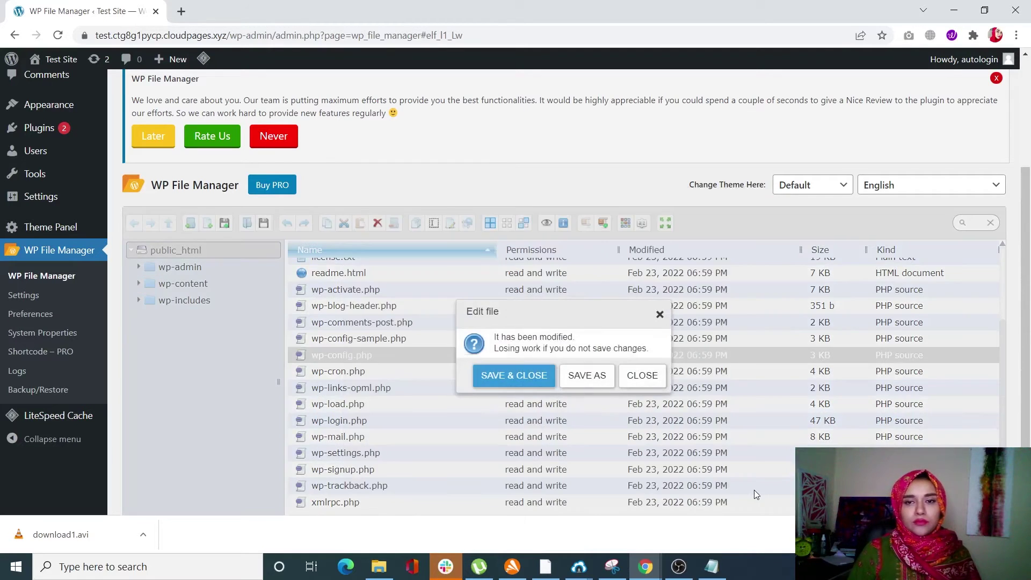
left_click(645, 375)
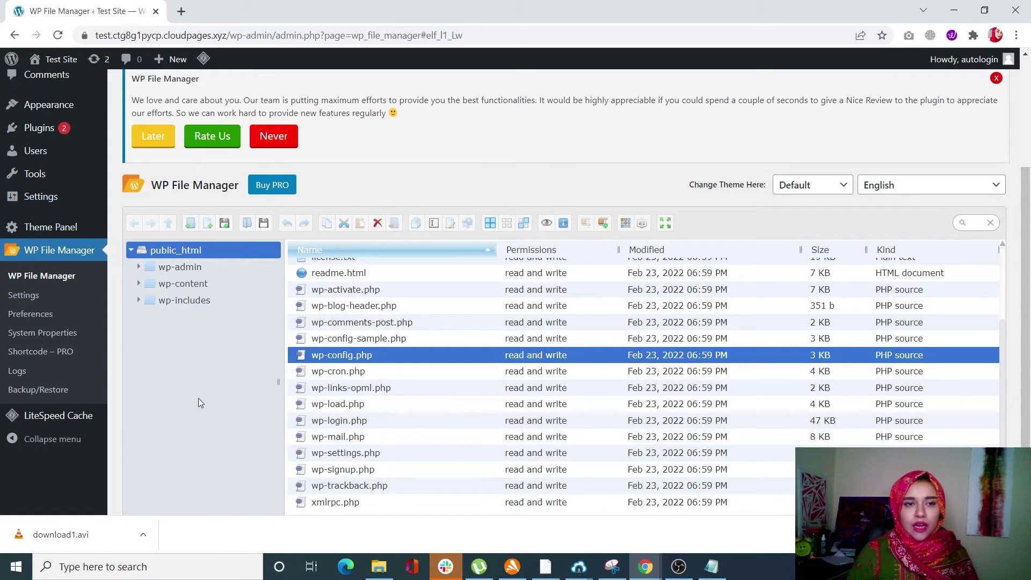
Browse to the twentytwenty theme folder inside wp-content/themes
left_click(174, 285)
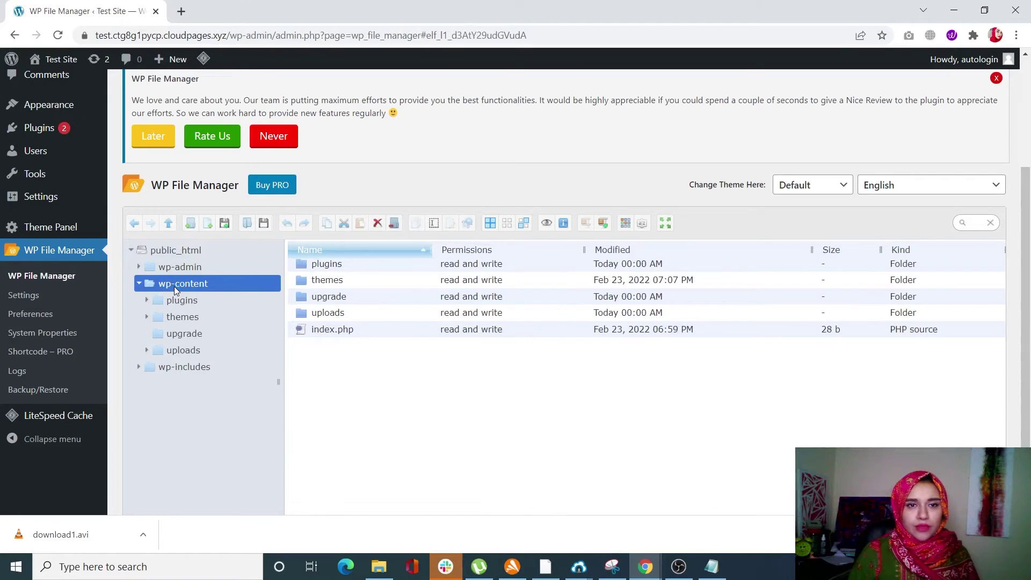
left_click(336, 284)
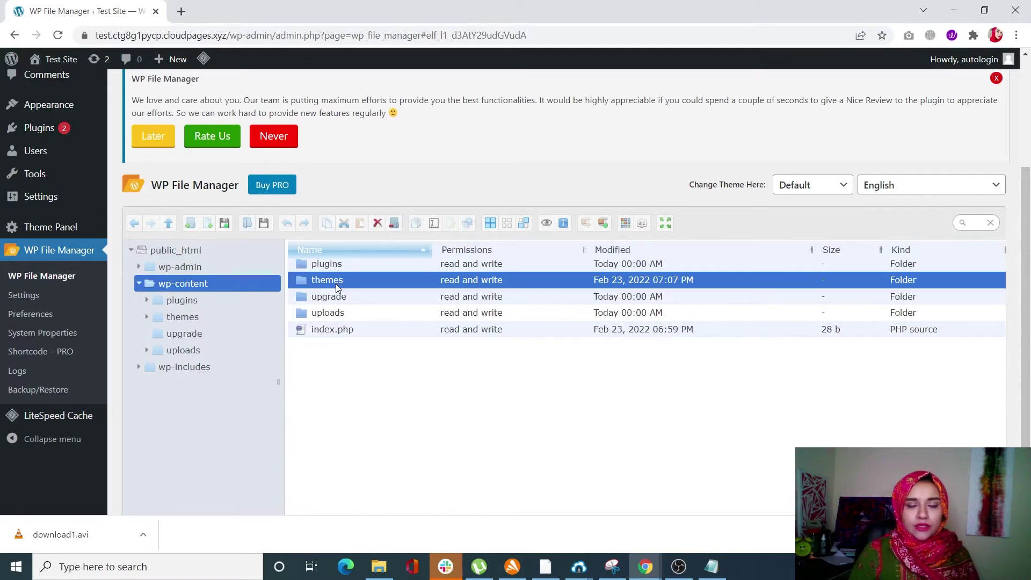
double_click(337, 284)
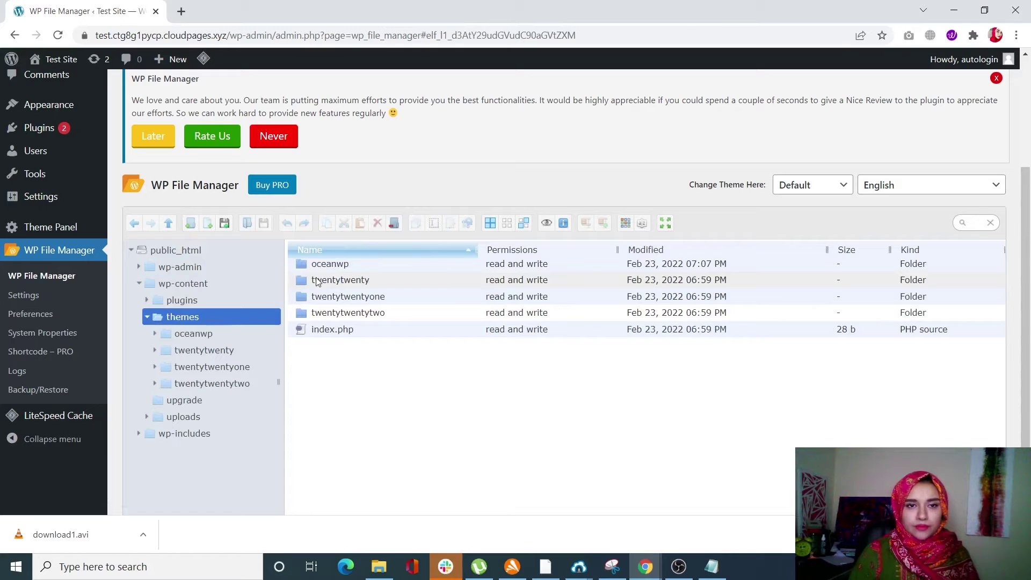
double_click(344, 280)
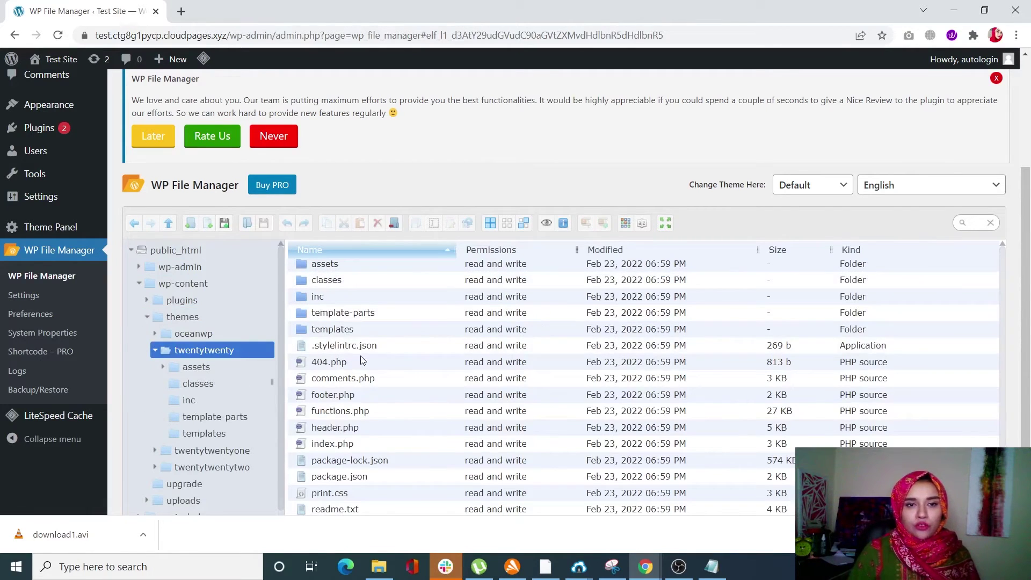
Open the twentytwenty theme's functions.php in the code editor
scroll(378, 338, "down", 2)
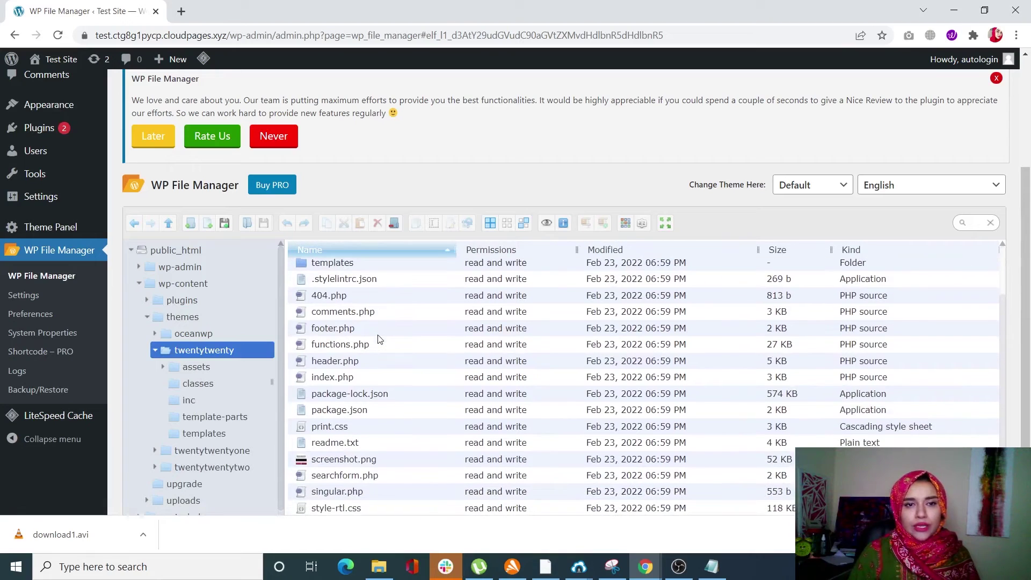
left_click(329, 348)
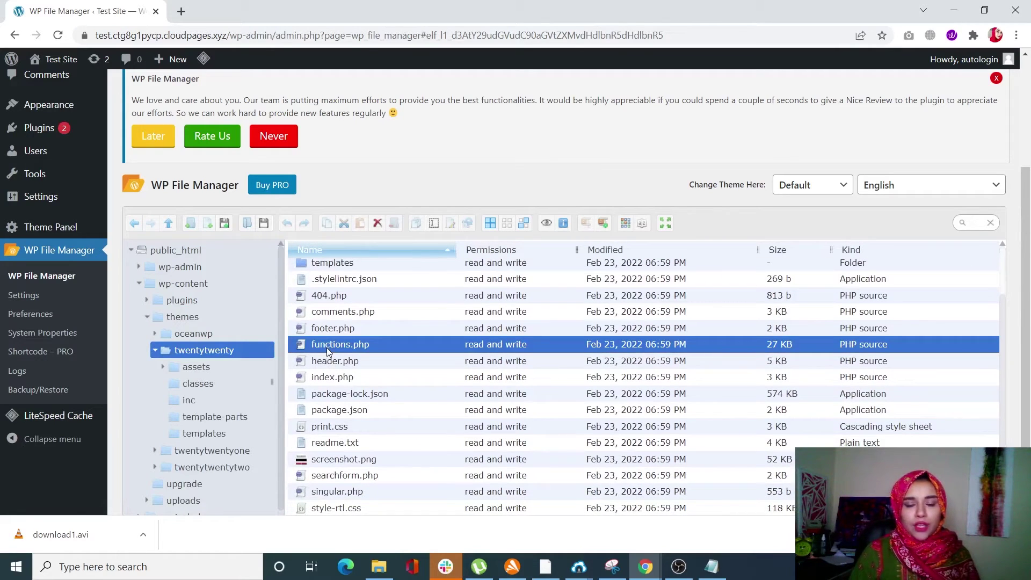
double_click(326, 347)
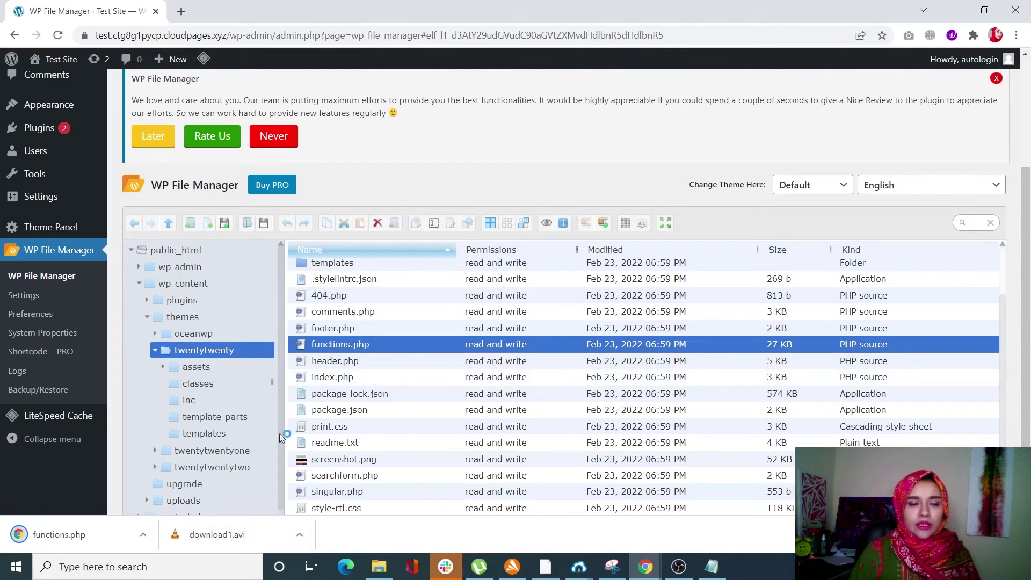
right_click(345, 348)
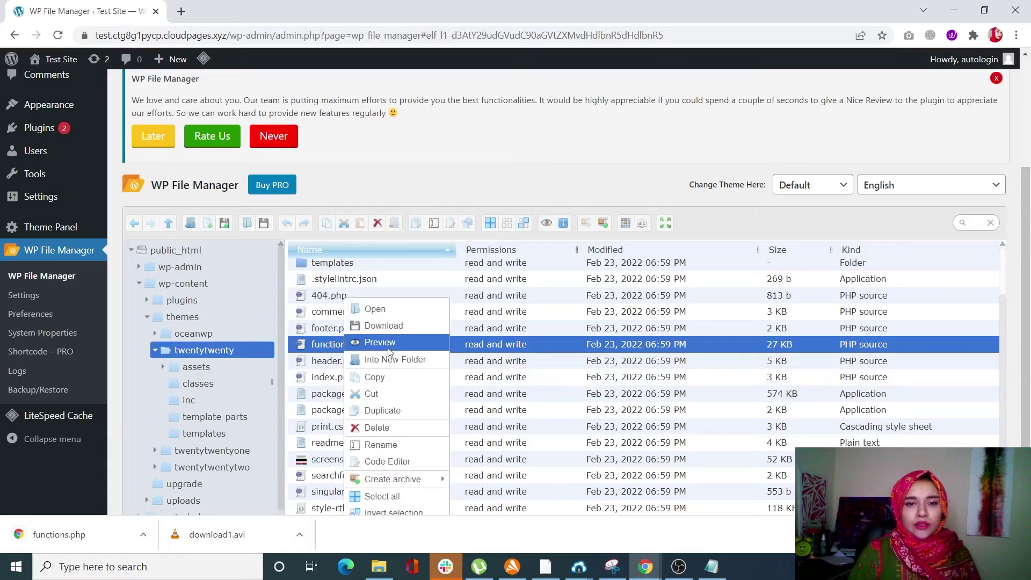
left_click(378, 462)
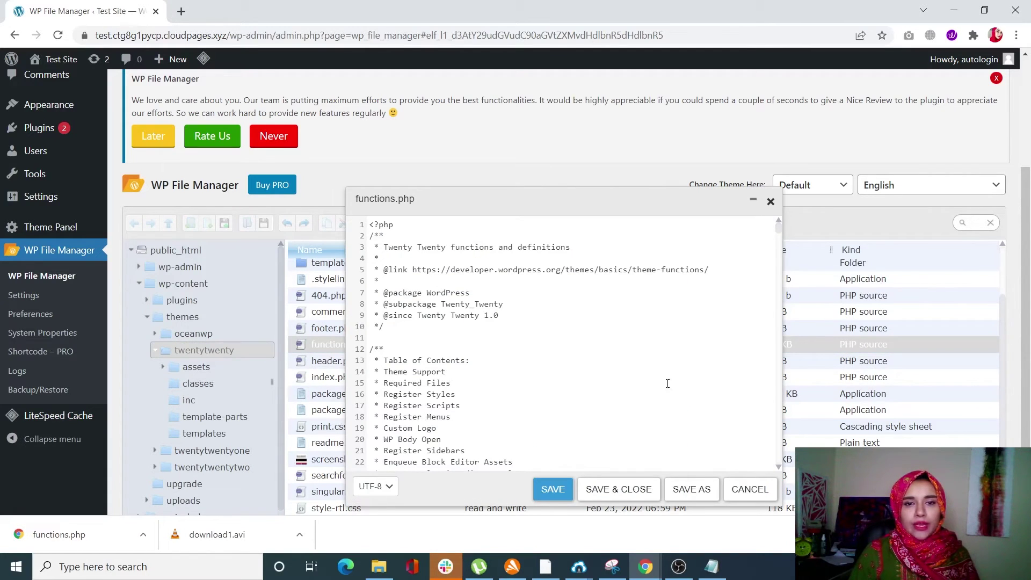
Add two blank lines at the very end of functions.php
scroll(775, 248, "down", 5)
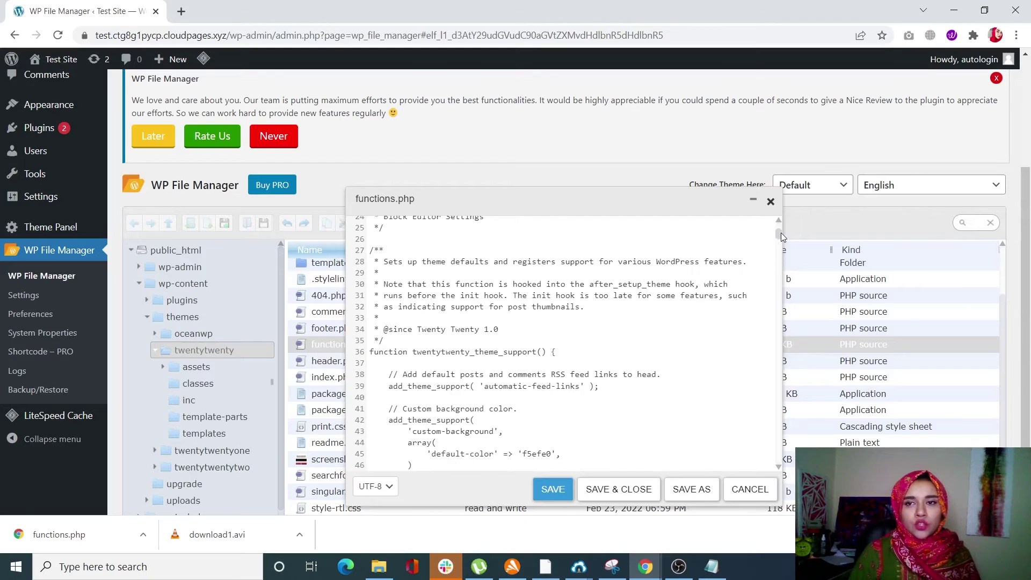
left_click_drag(779, 236, 779, 460)
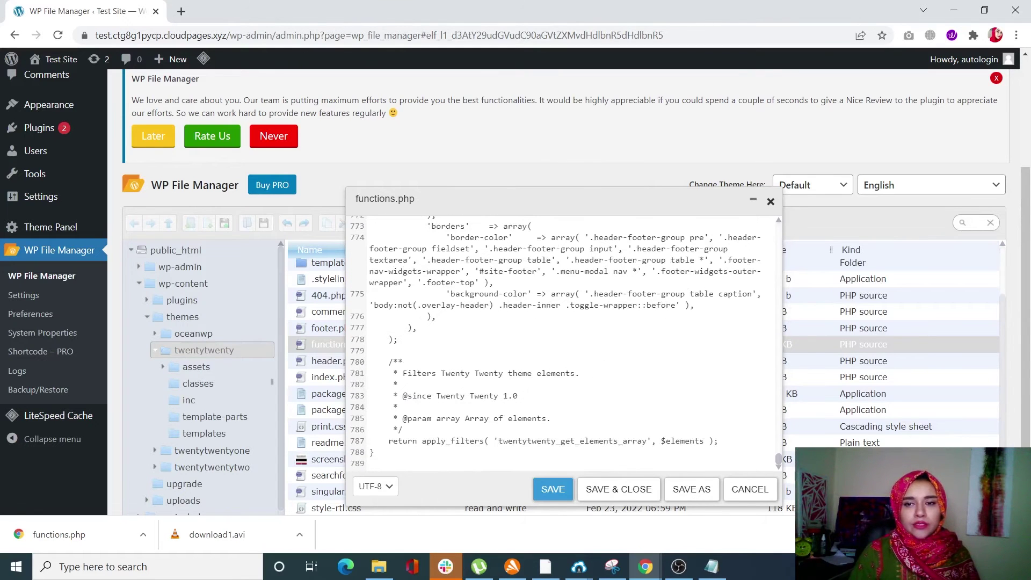
left_click(414, 467)
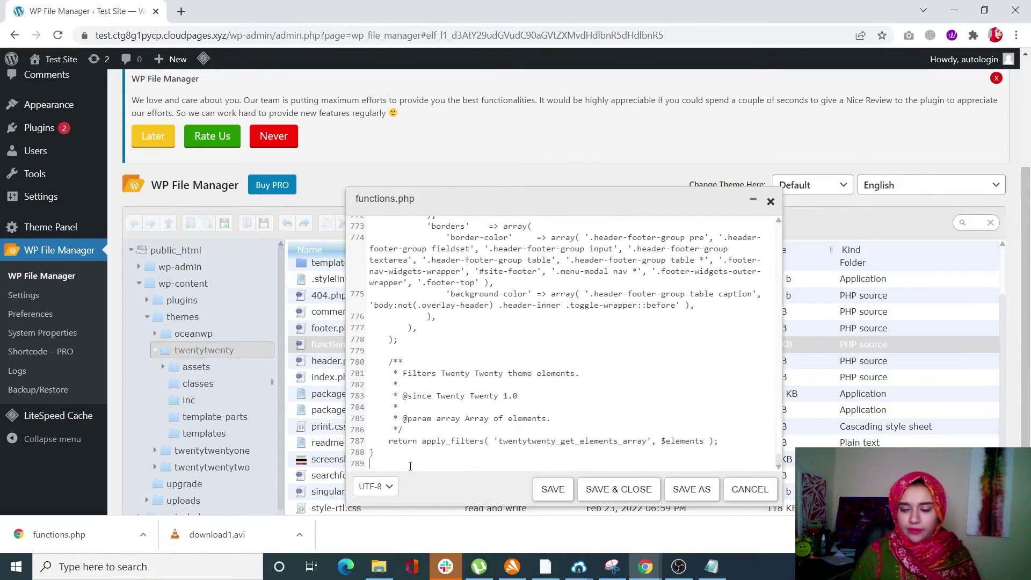
key("Return")
key("Return")
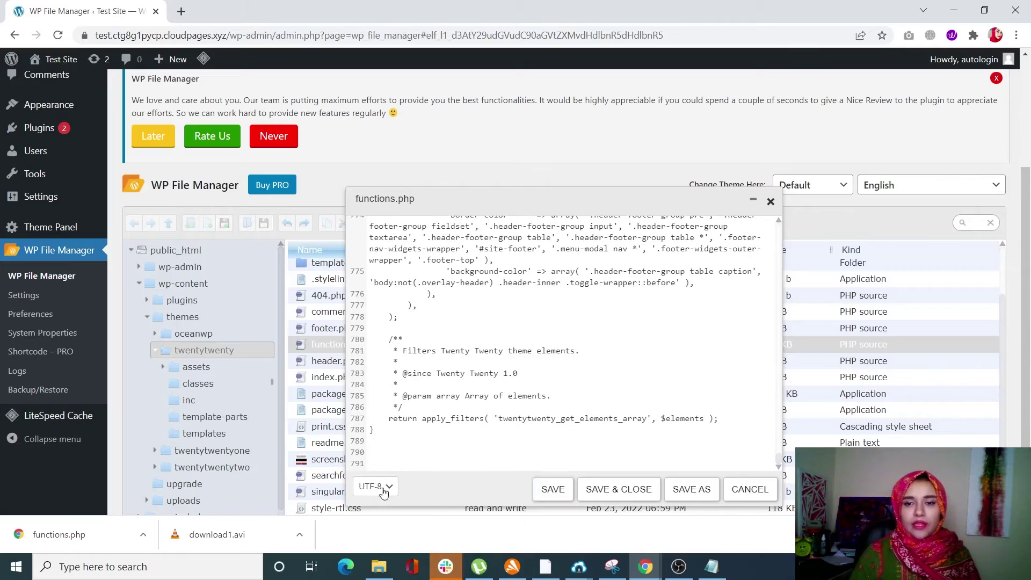
Switch to Notepad and copy the cc_mime_types function for svg and svgz together with its upload_mimes add_filter line
left_click(712, 566)
scroll(528, 396, "down", 5)
scroll(528, 396, "down", 2)
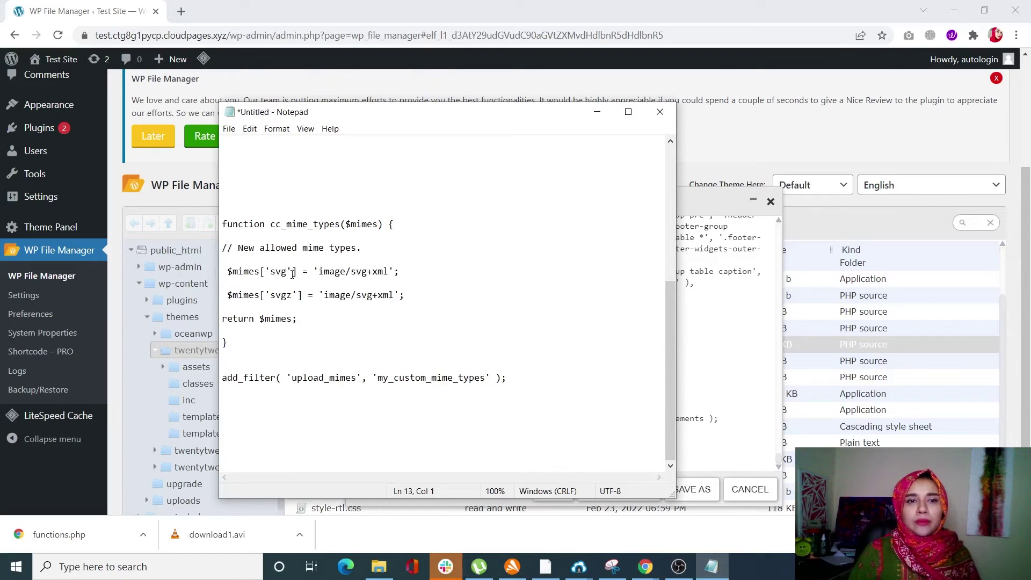
left_click_drag(269, 273, 294, 295)
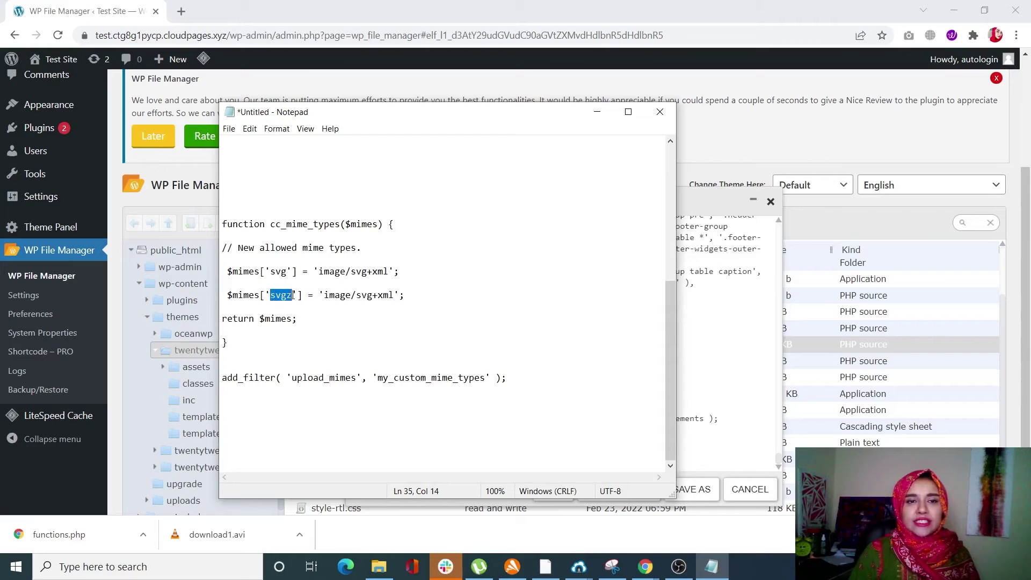
left_click_drag(547, 398, 235, 211)
key("ctrl+c")
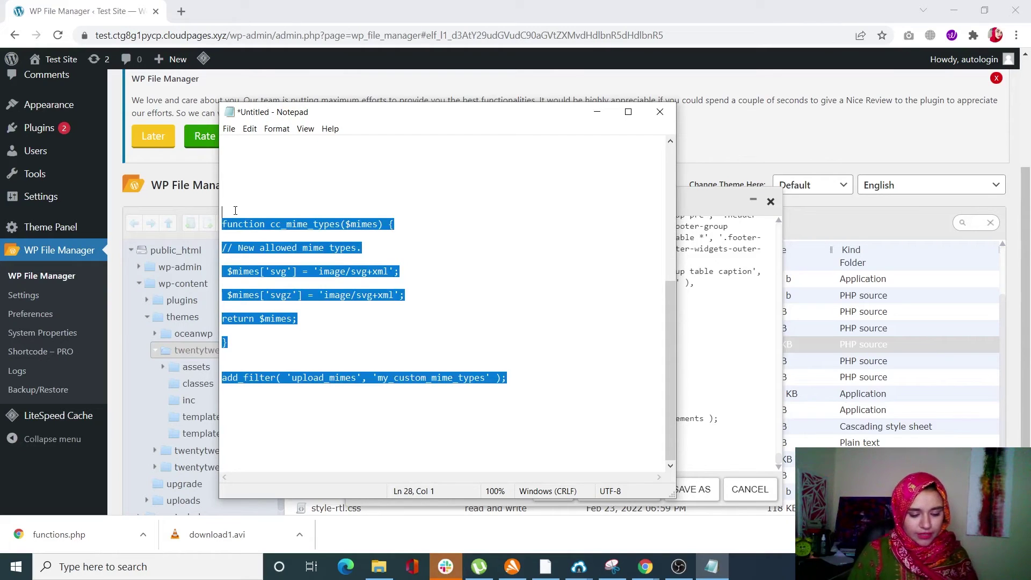
left_click(597, 112)
left_click(707, 571)
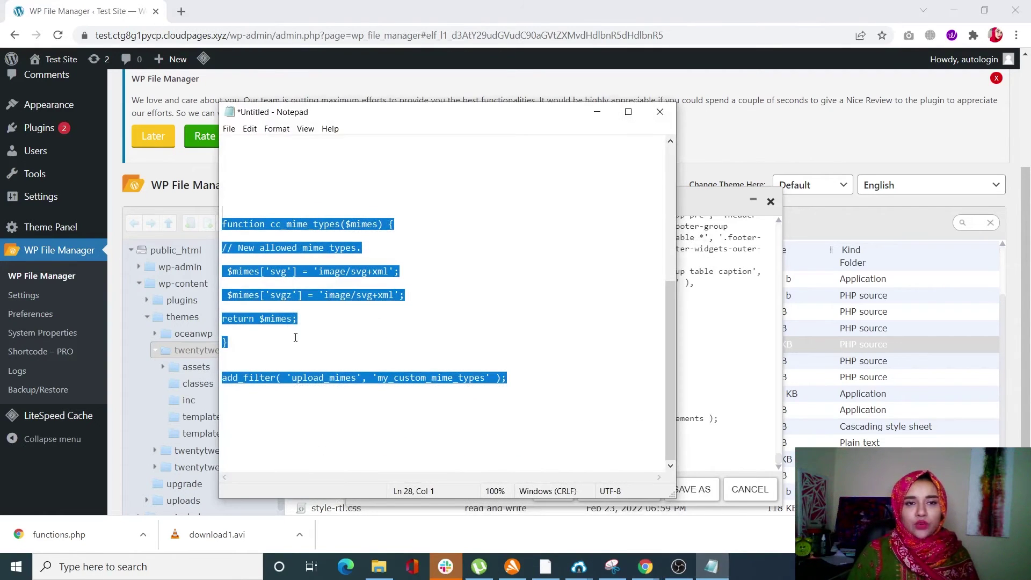
Return to the browser and paste the copied MIME types code at the end of functions.php
left_click(597, 112)
left_click(507, 462)
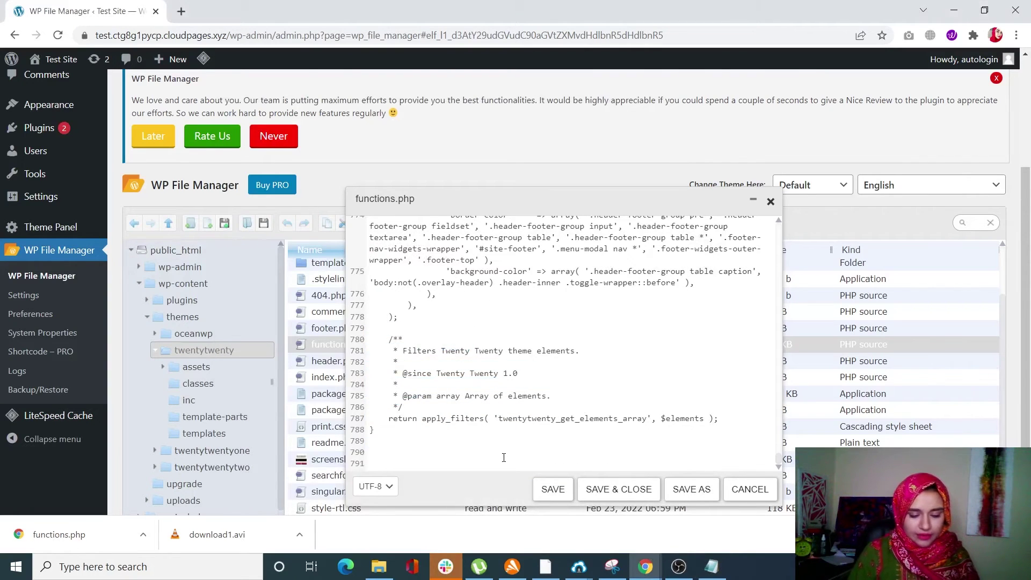
key("ctrl+v")
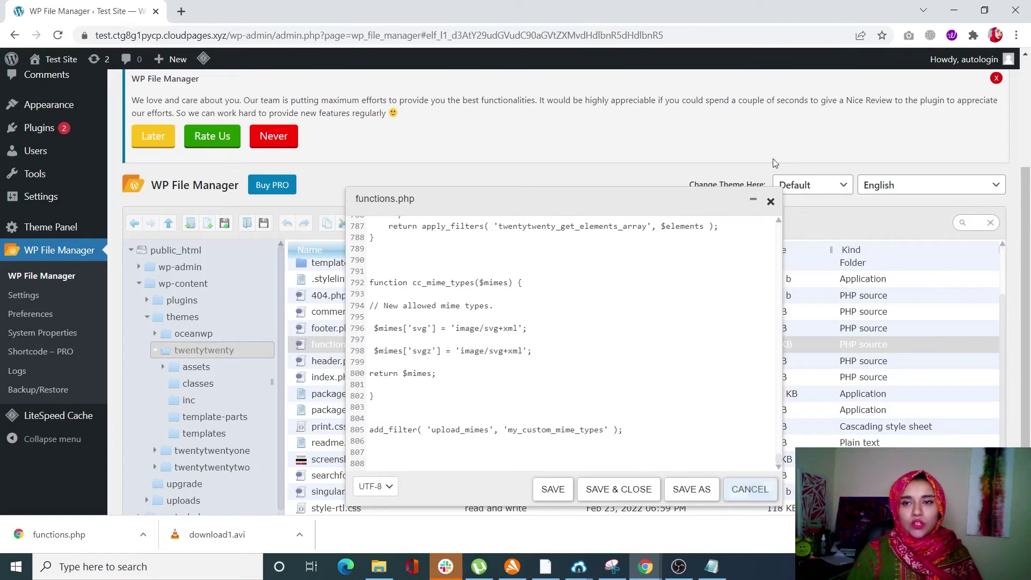
Close the functions.php editor without saving the modifications and go to the WordPress Dashboard
left_click(771, 202)
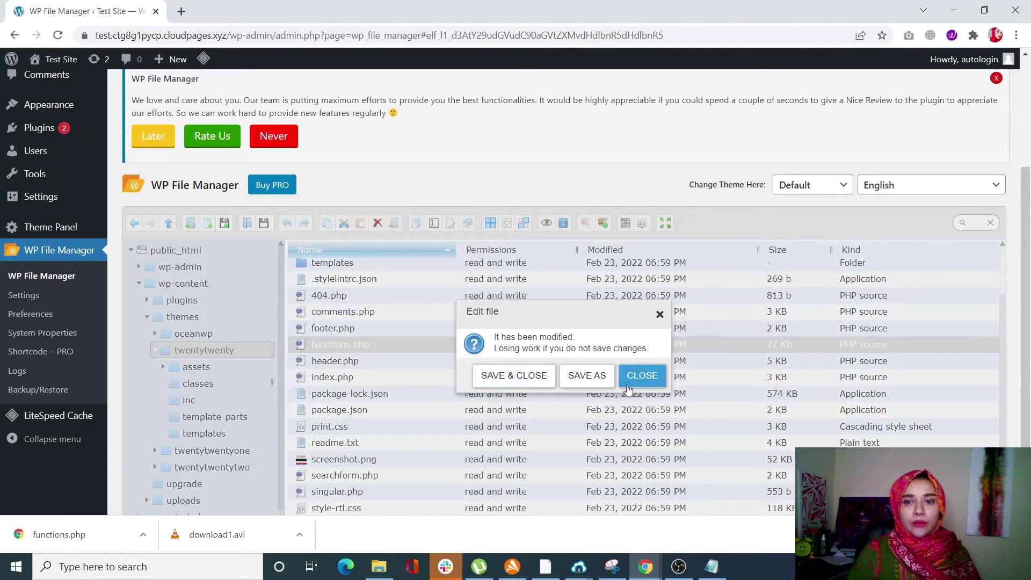
left_click(644, 378)
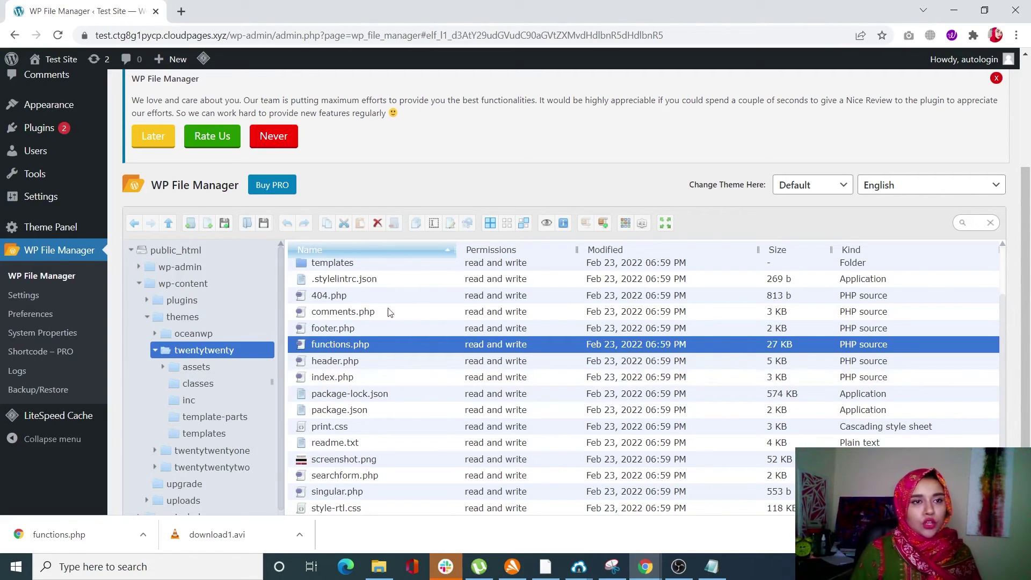
scroll(98, 296, "up", 3)
scroll(97, 295, "up", 1)
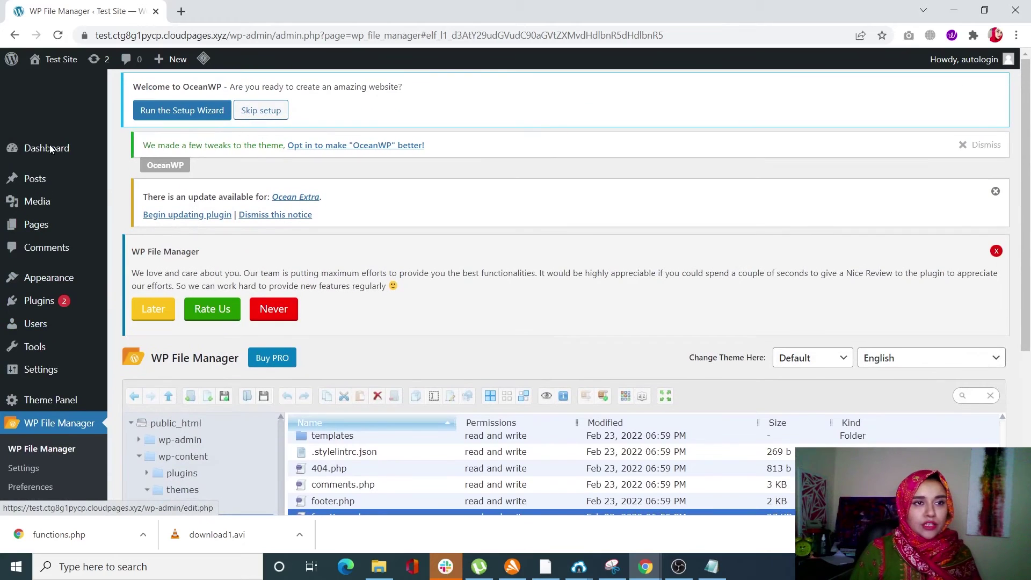
mouse_move(49, 155)
left_click(65, 154)
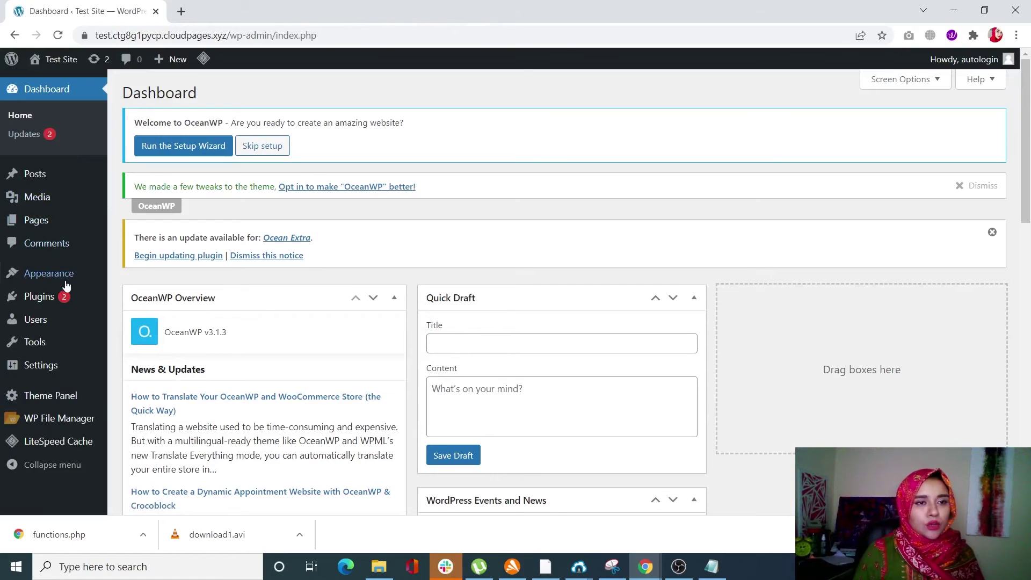
Open the page for adding new plugins and search by keyword for "extra file type"
mouse_move(68, 297)
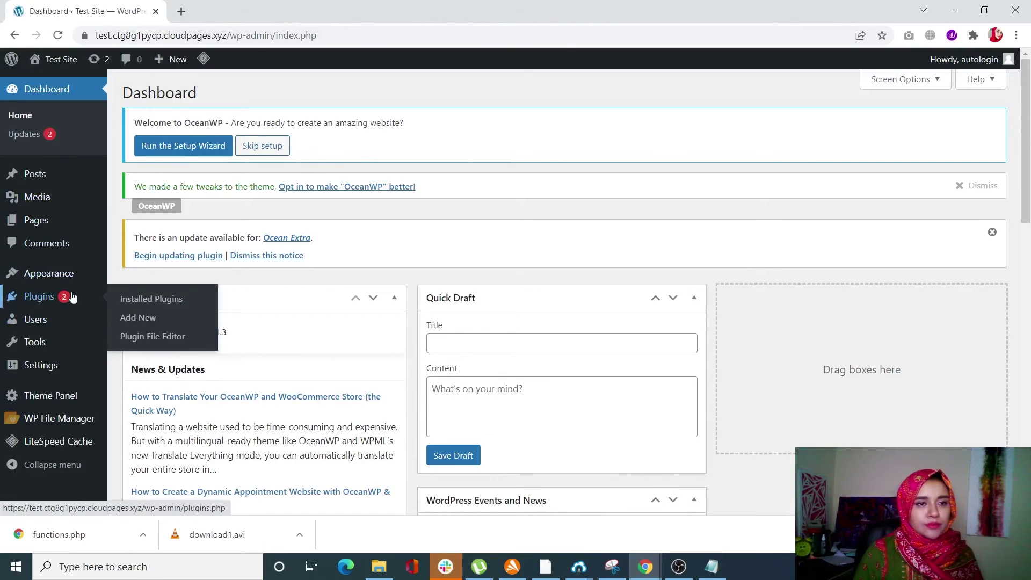
left_click(148, 320)
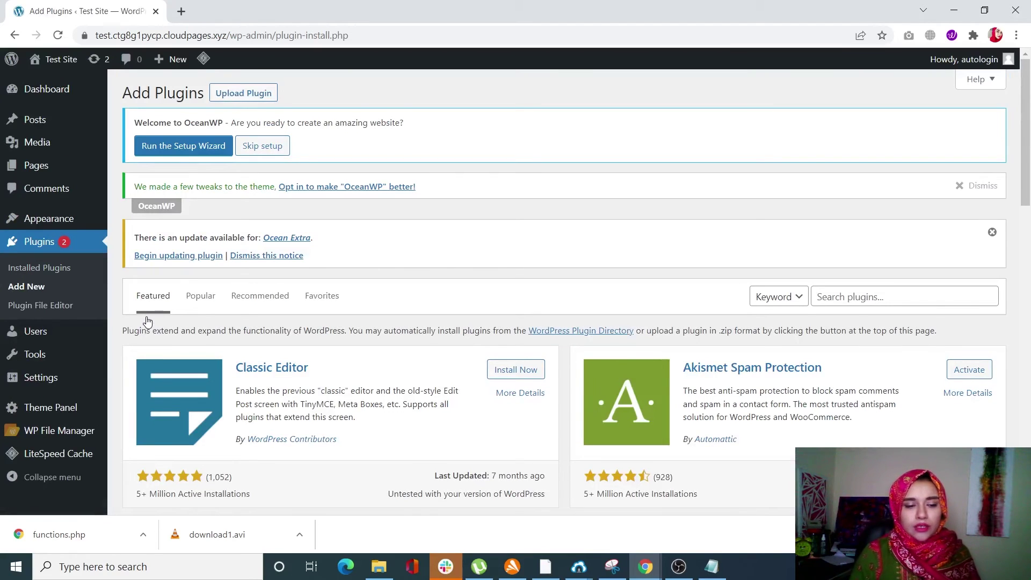
left_click(860, 299)
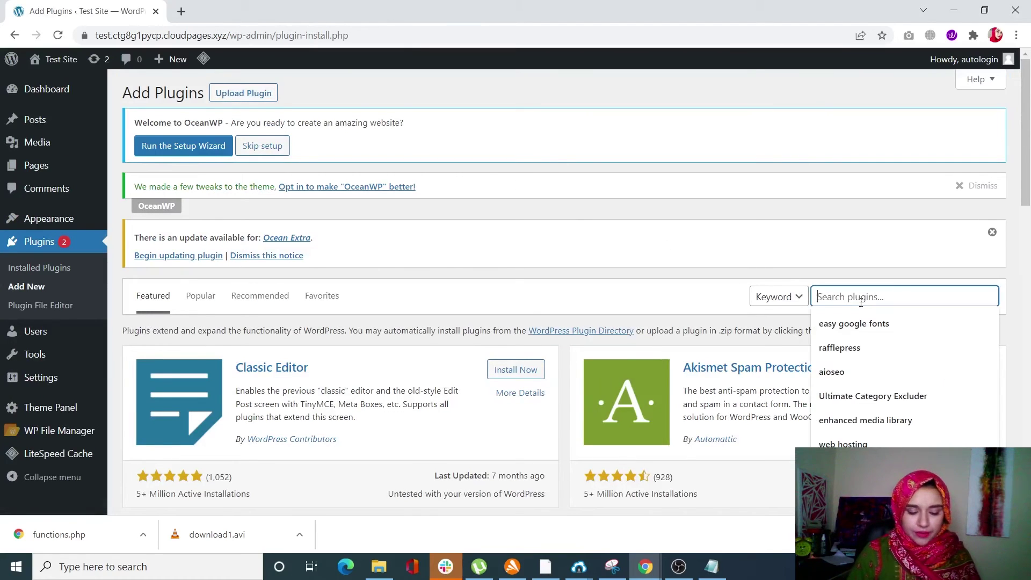
type("extra")
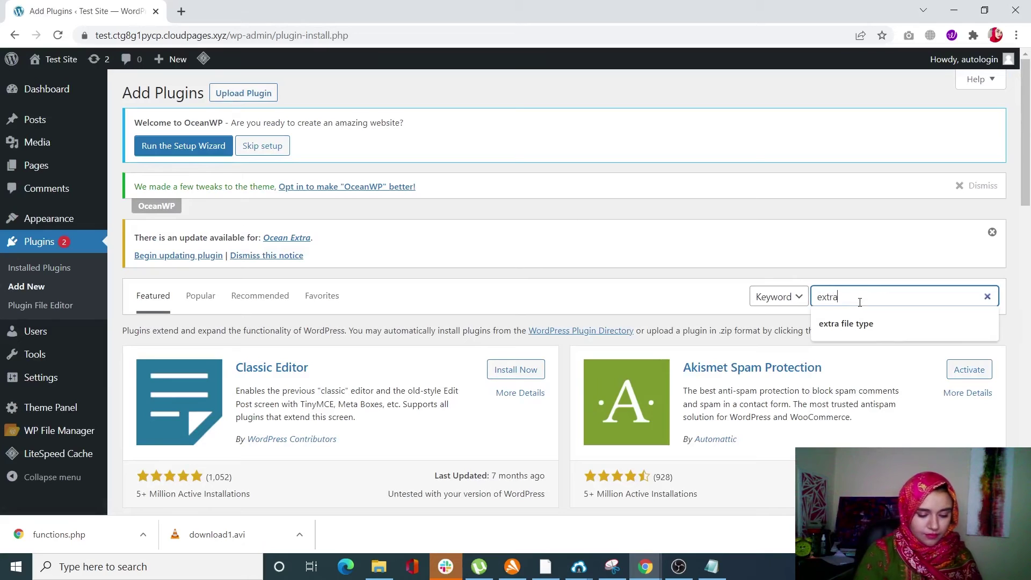
type(" file ")
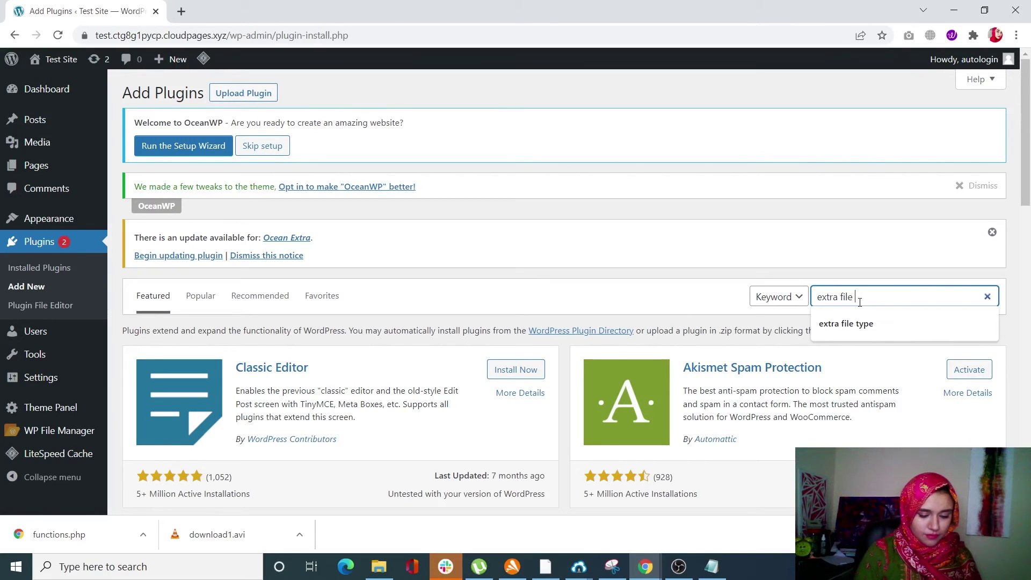
type("type")
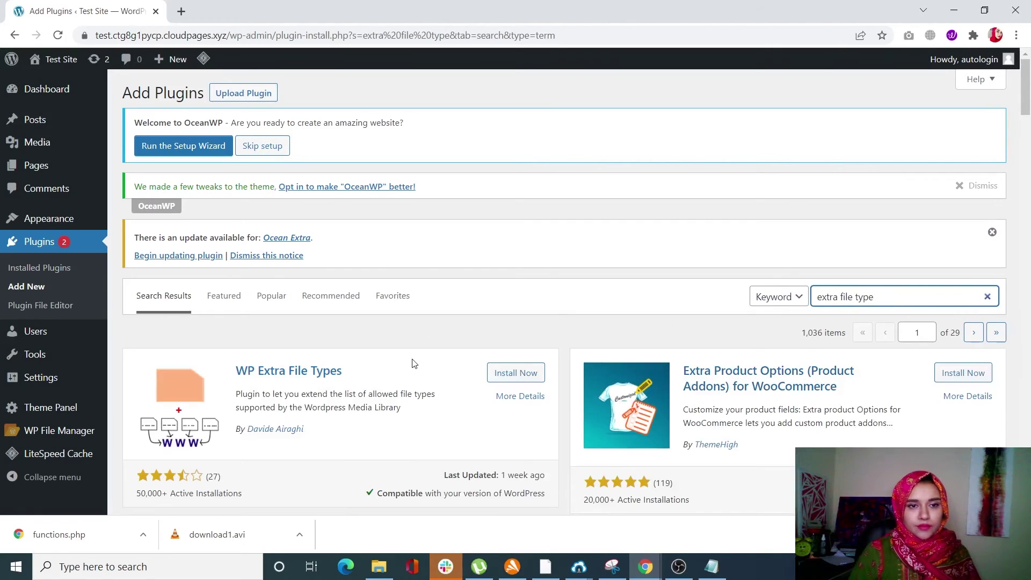
Install and activate the WP Extra File Types plugin
scroll(414, 364, "down", 1)
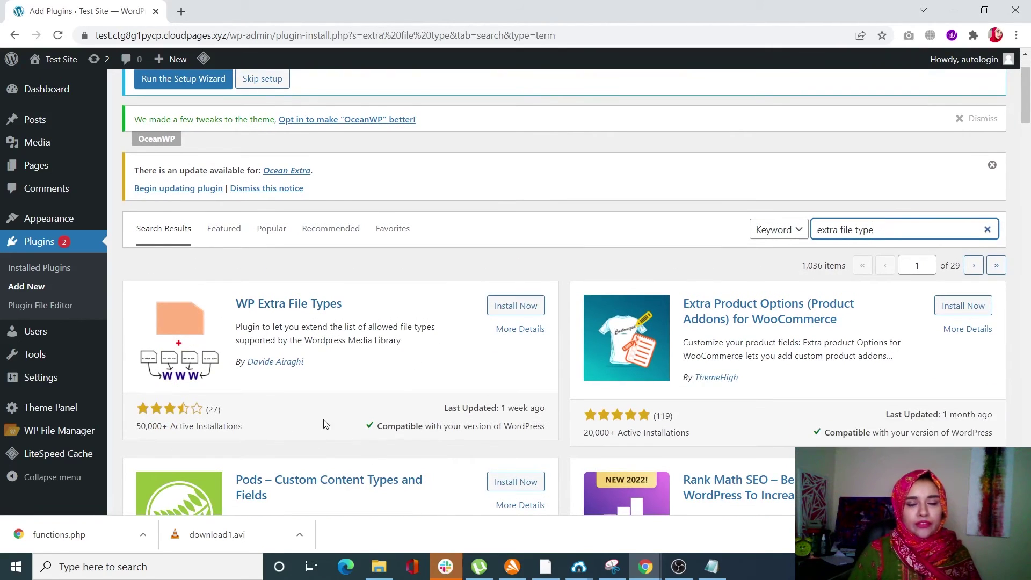
left_click(527, 308)
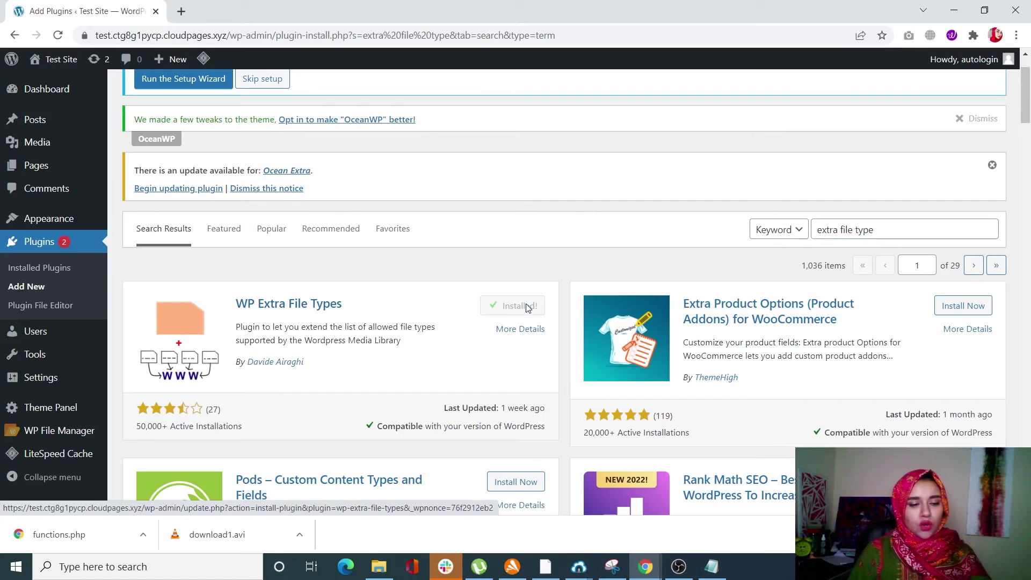
left_click(527, 307)
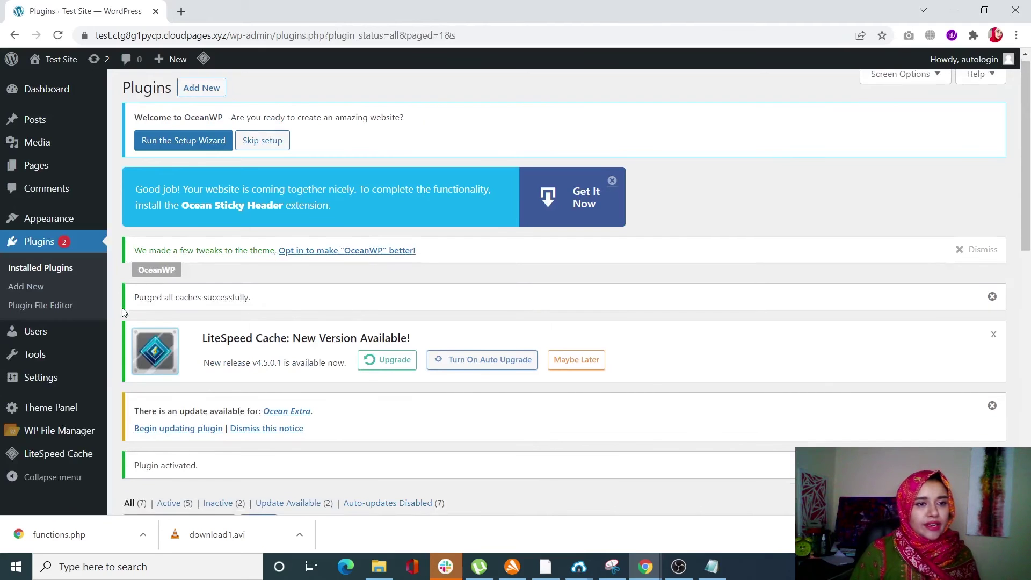
Open the Extra File Types settings page of the newly activated plugin
scroll(96, 333, "down", 2)
mouse_move(51, 383)
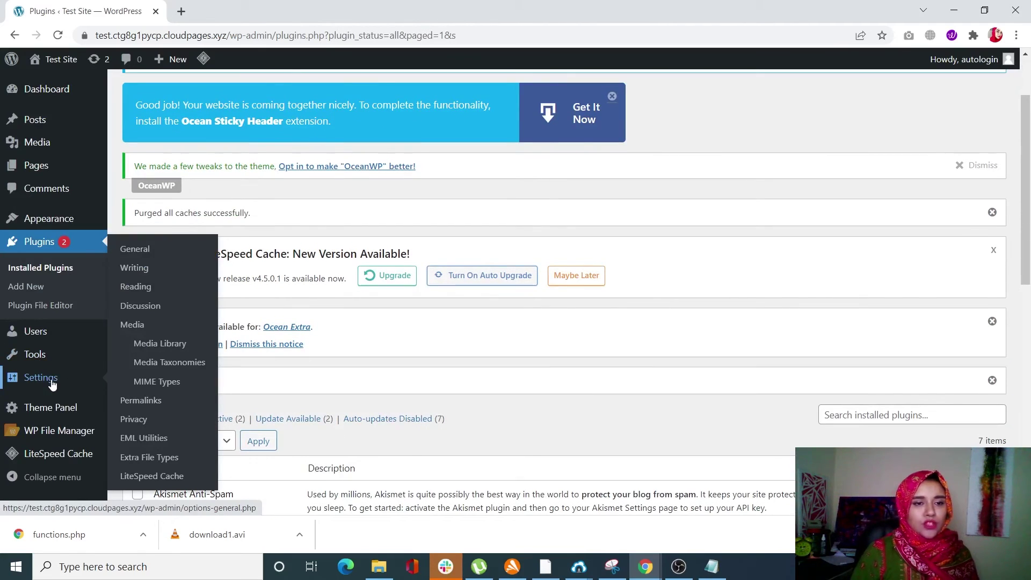
left_click(161, 461)
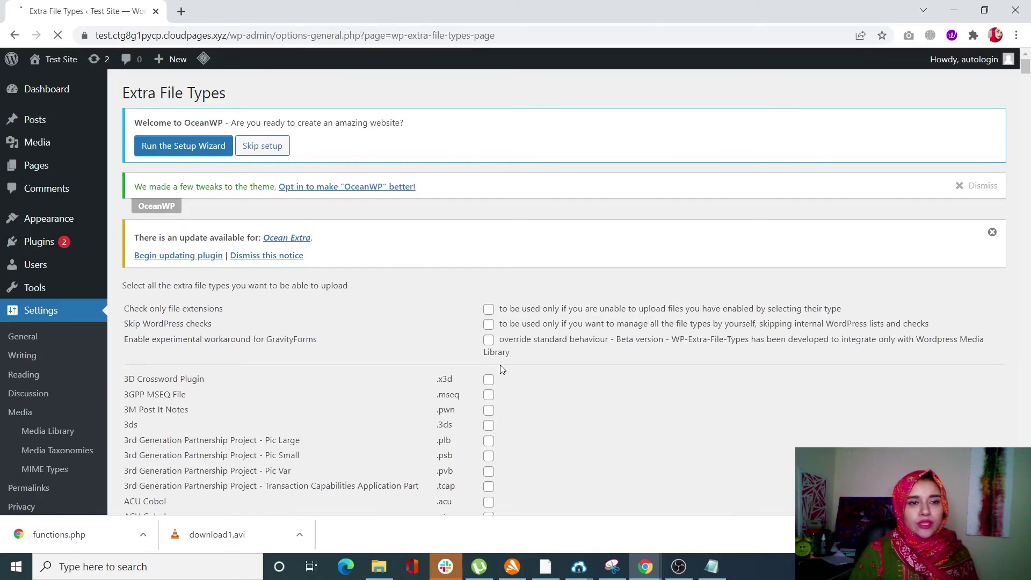
Look through the list of extra file types and their extensions that can be enabled for upload
scroll(500, 369, "down", 2)
scroll(501, 365, "down", 1)
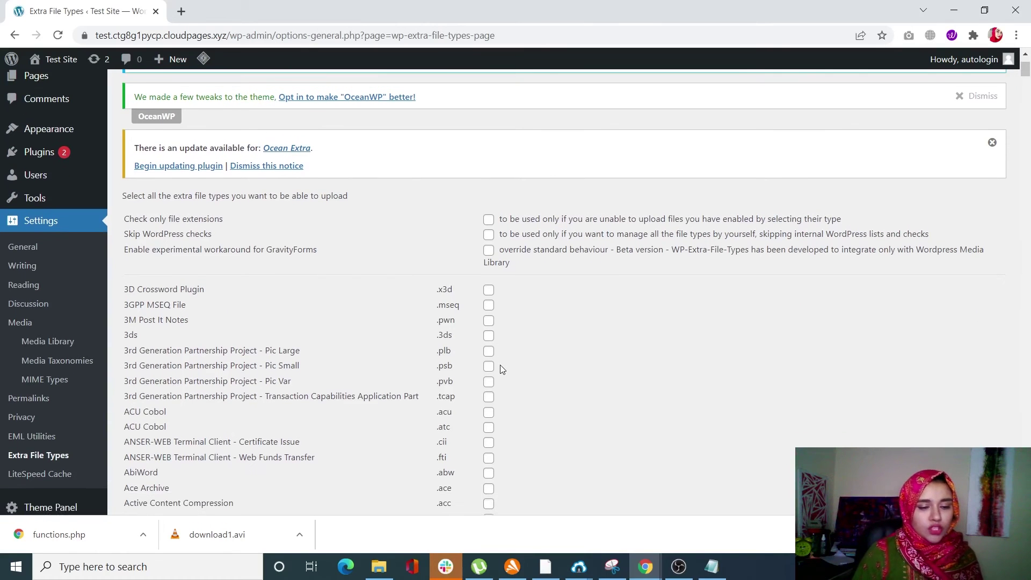
scroll(501, 366, "down", 2)
scroll(500, 369, "down", 1)
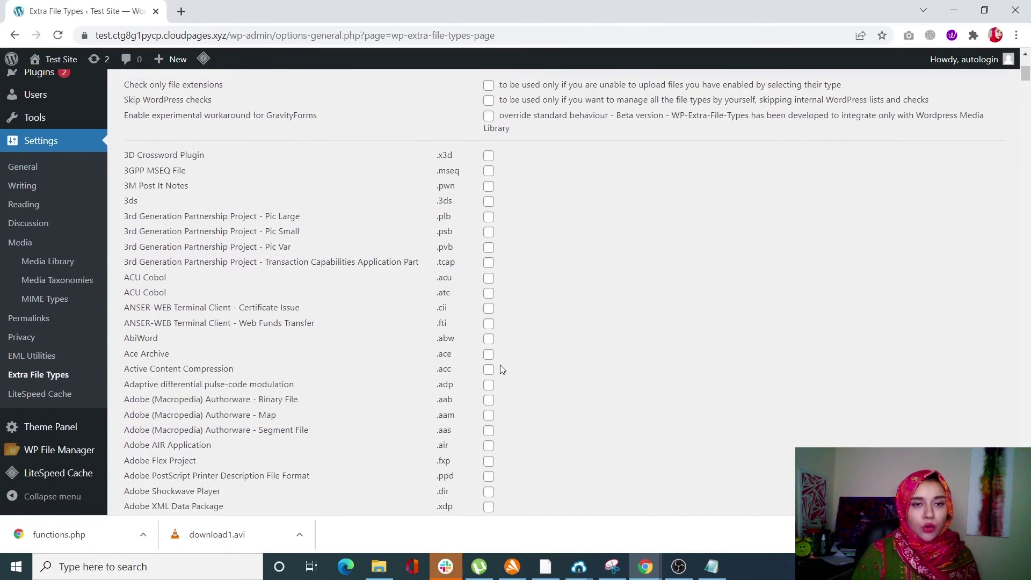
scroll(501, 369, "down", 2)
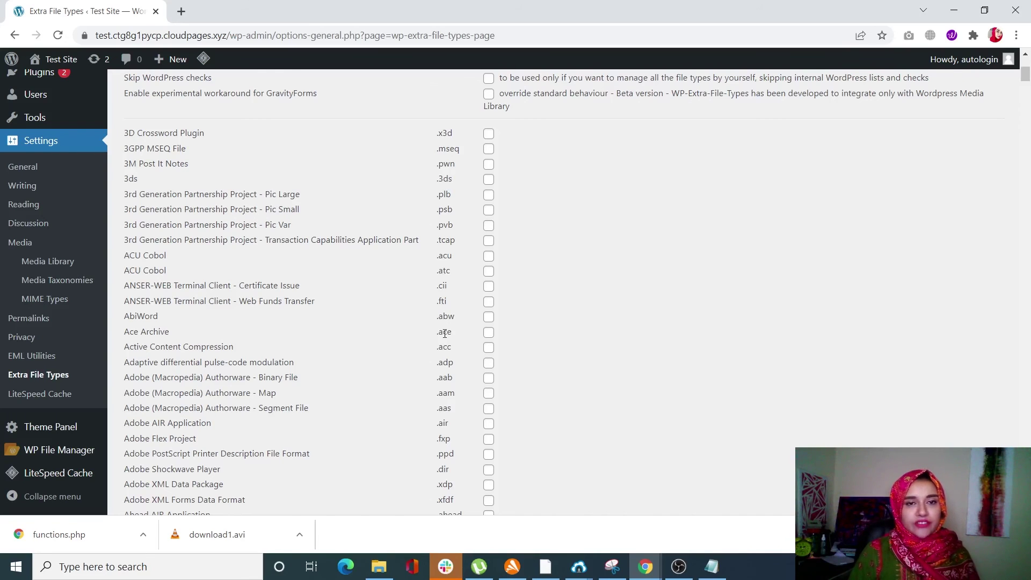
scroll(445, 333, "down", 8)
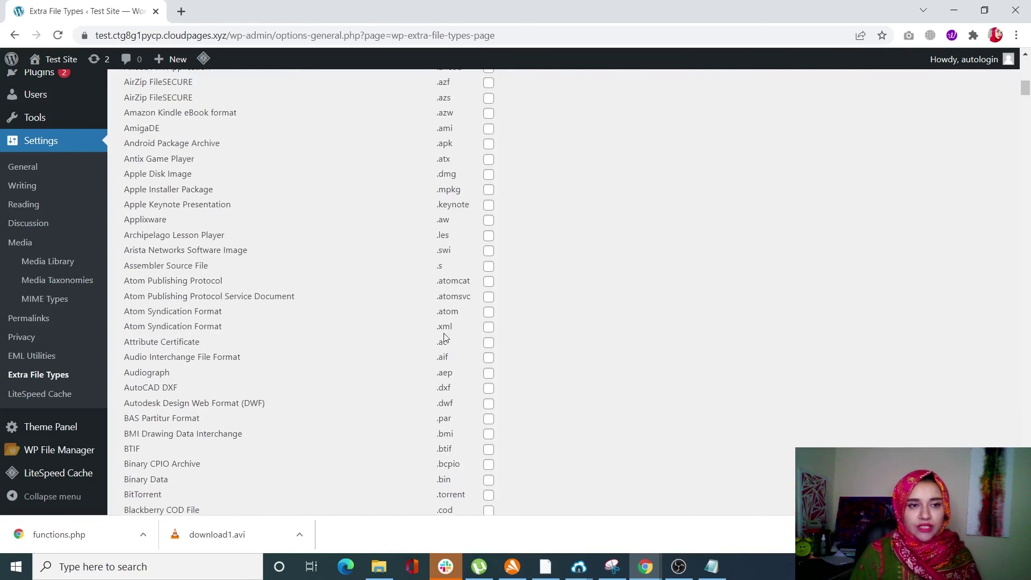
scroll(445, 337, "down", 3)
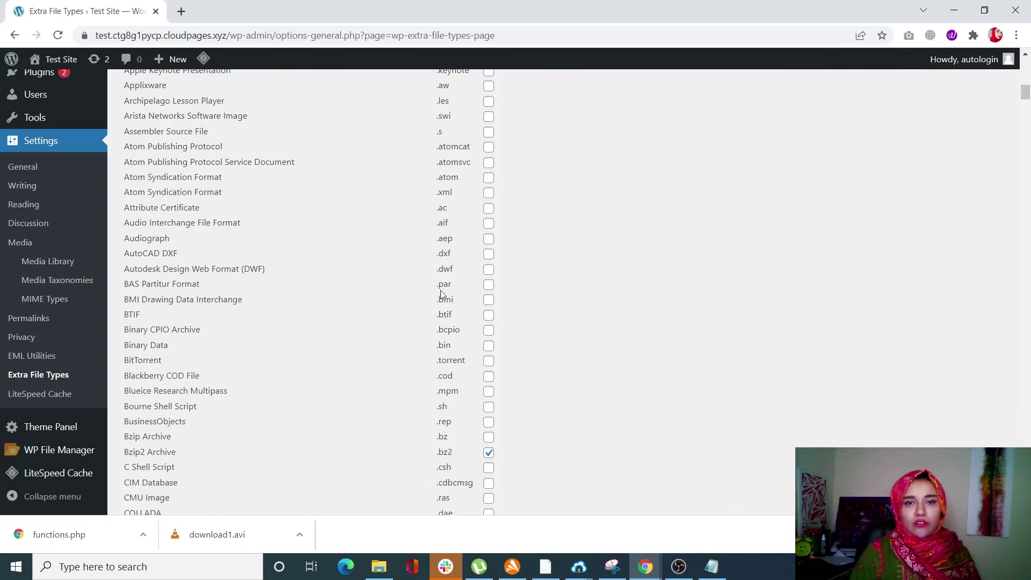
scroll(455, 327, "down", 12)
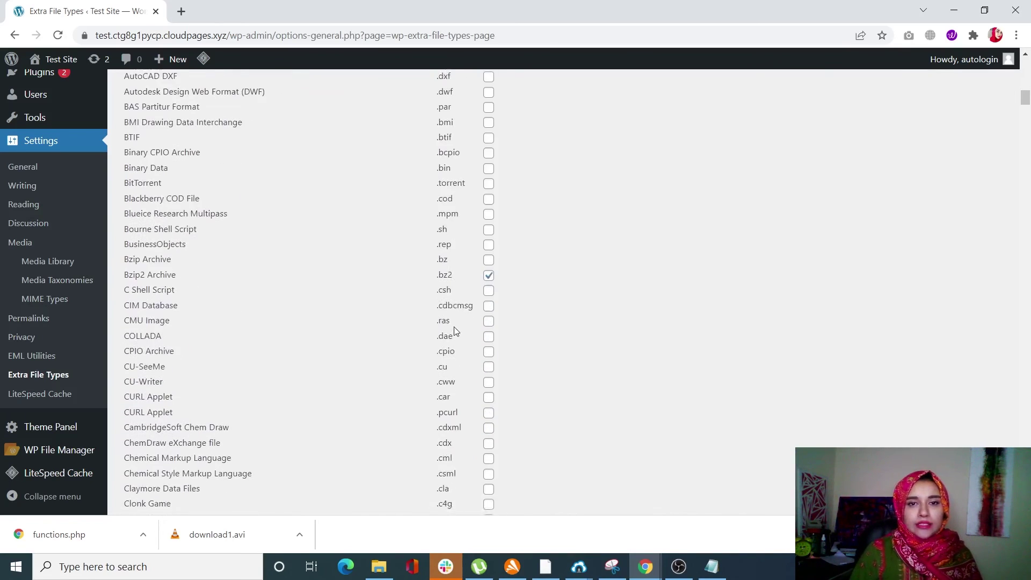
scroll(453, 327, "down", 15)
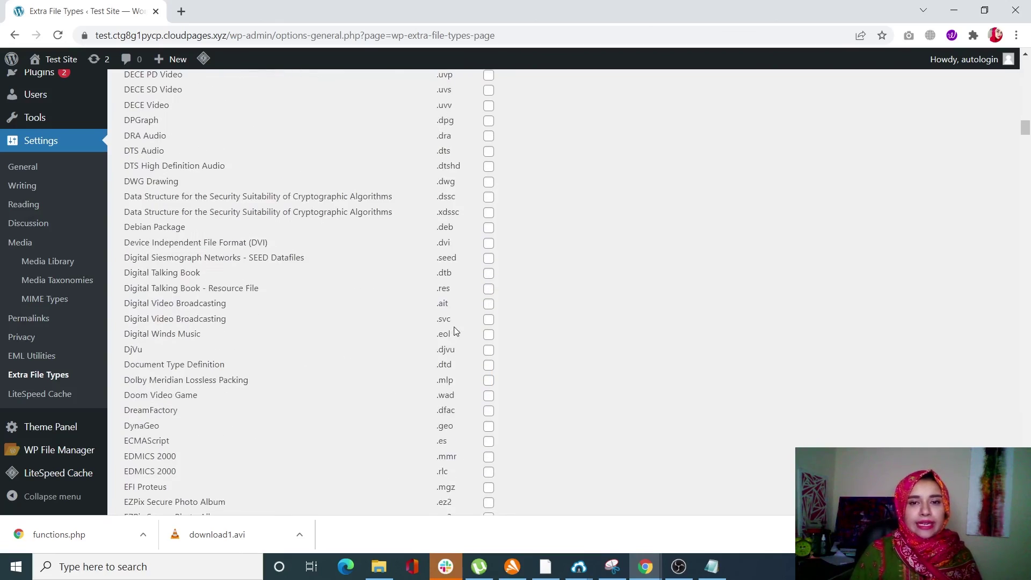
scroll(453, 326, "down", 7)
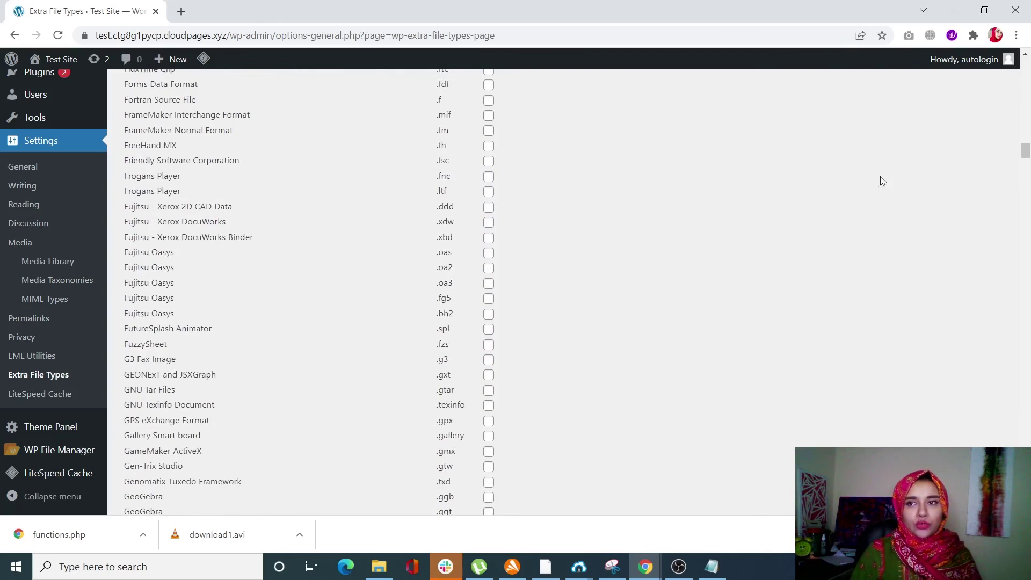
Add an empty custom file type row at the end of the Extra File Types settings
left_click_drag(1026, 156, 1029, 508)
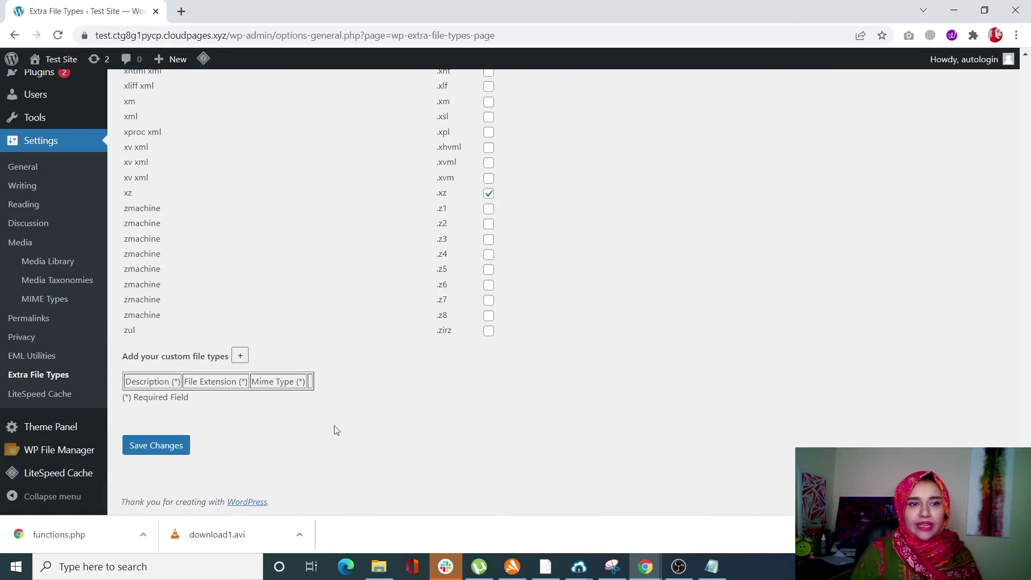
left_click(240, 358)
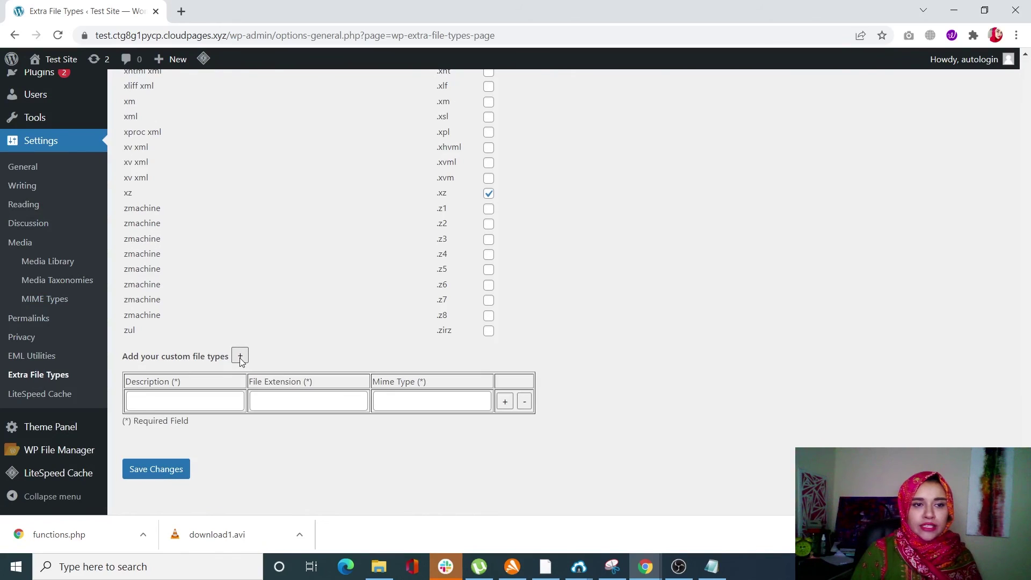